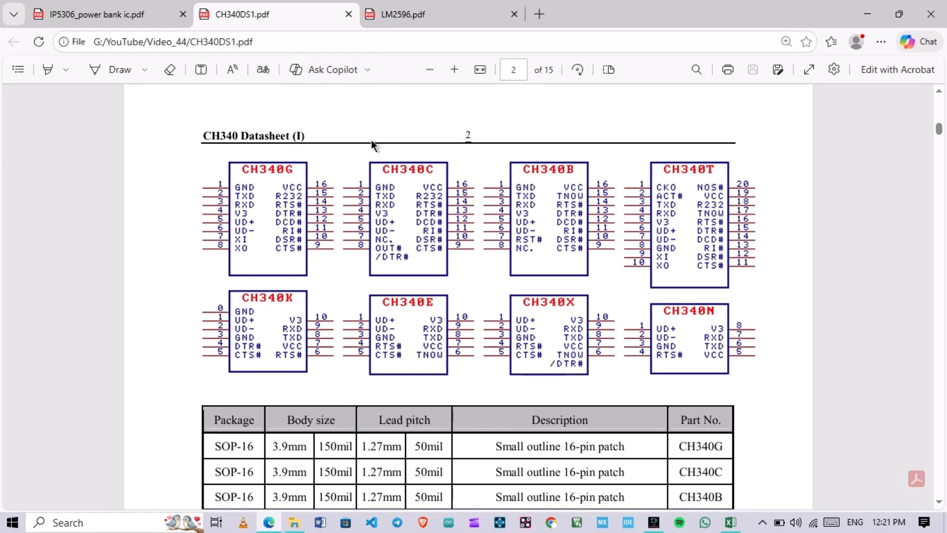
Review the LM2596 typical application circuit and the IP5306 pin diagram in the datasheets, and minimize the browser
click(403, 14)
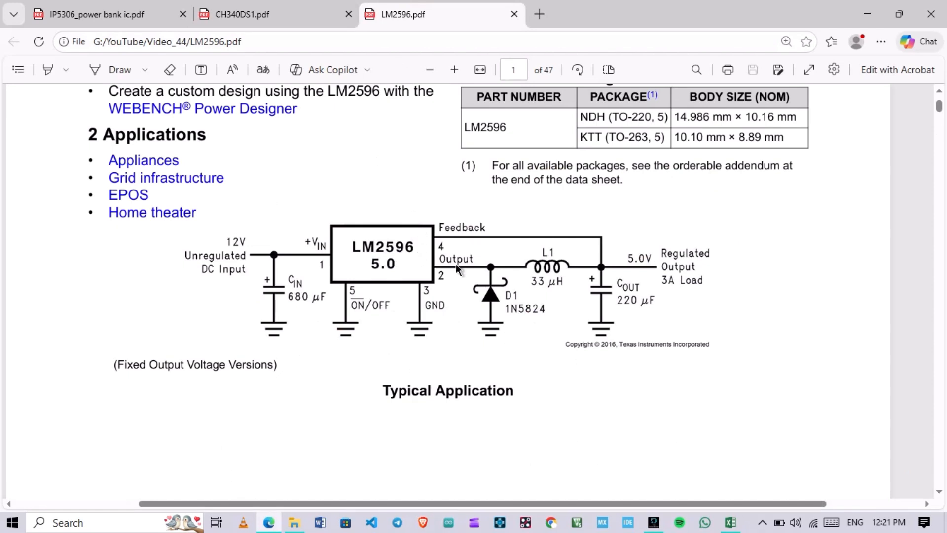
click(143, 14)
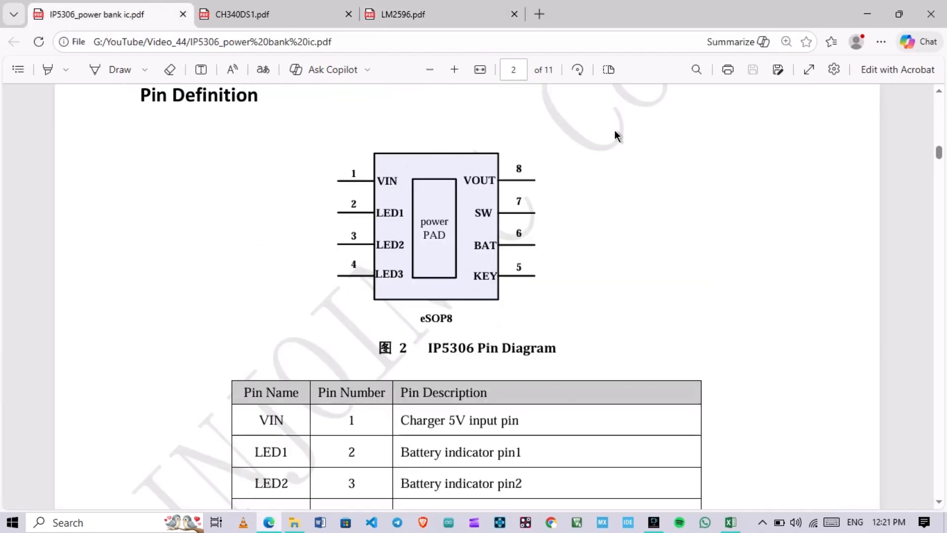
click(860, 11)
Refresh the desktop and launch OrCAD Capture using the OrCAD Capture product suite
right_click(552, 92)
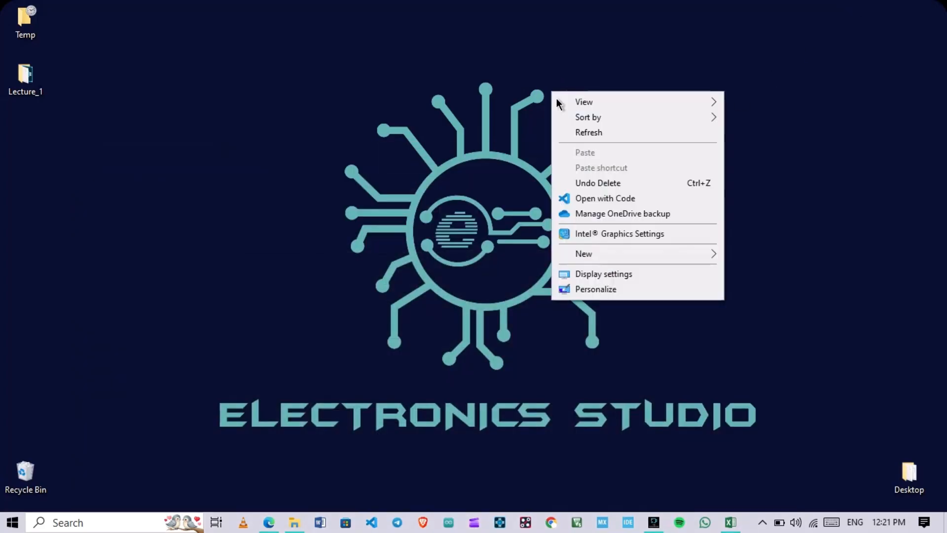
click(579, 132)
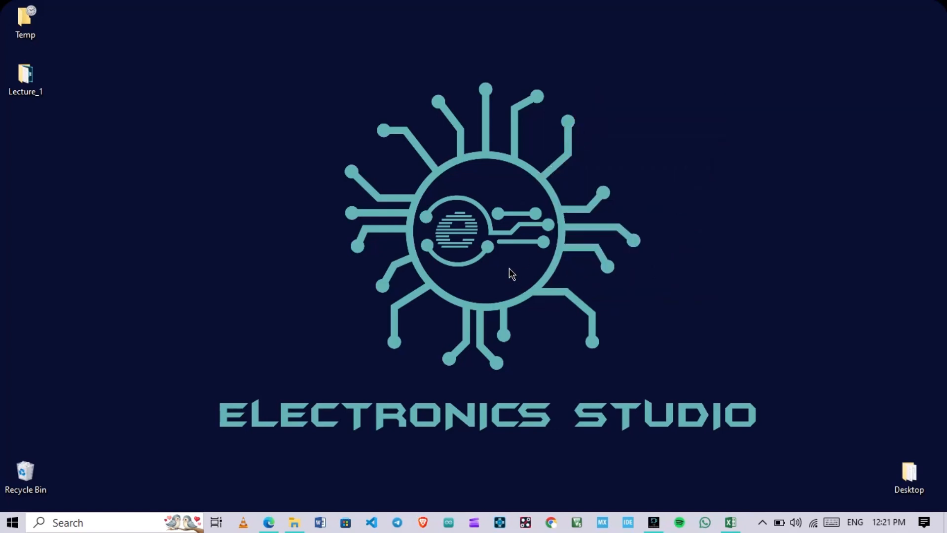
click(499, 524)
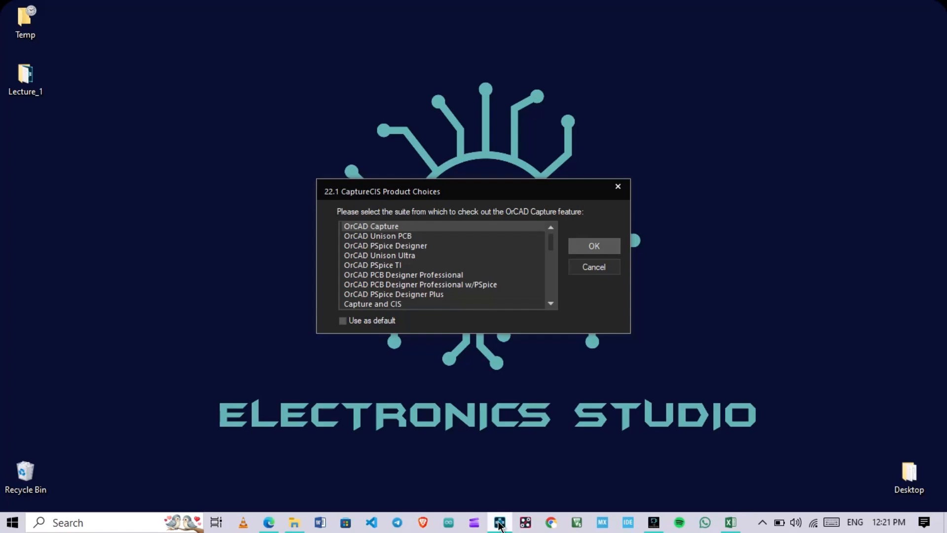
click(612, 245)
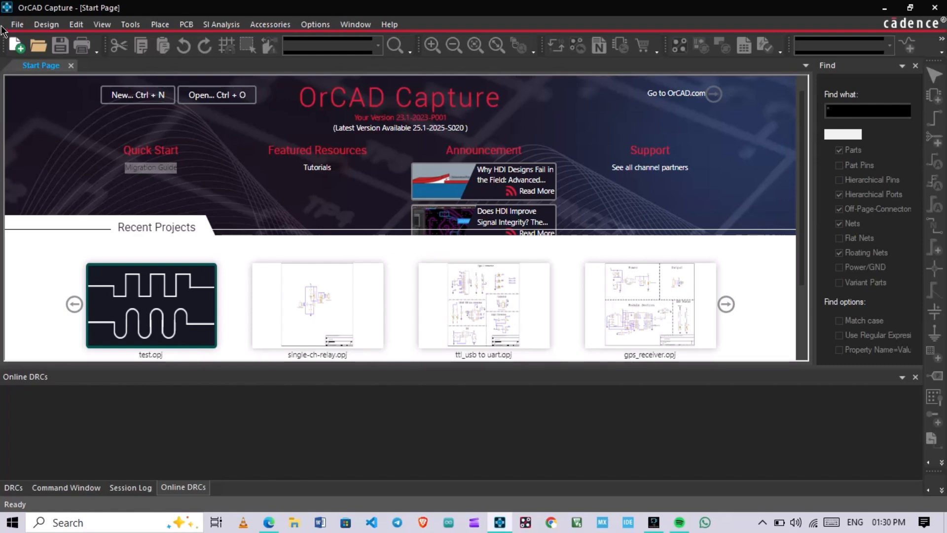
Create a new project named Lecture_3 located in G:\YouTube\Video_44\Lecture_3, without PSpice simulation
click(120, 96)
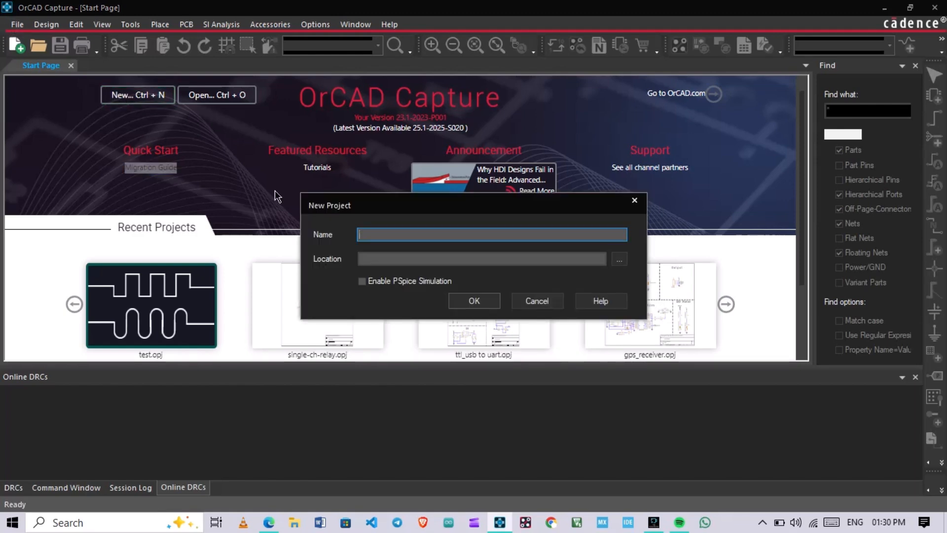
click(620, 259)
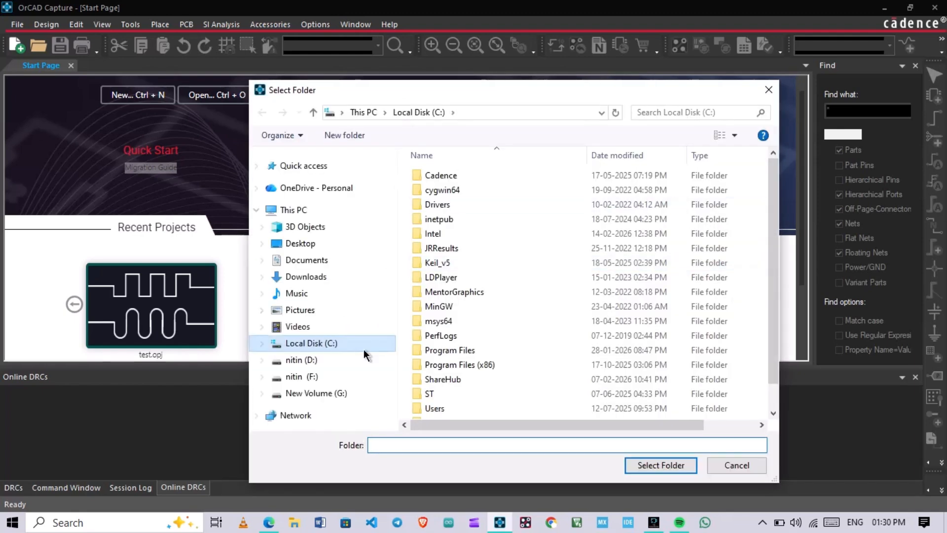
click(336, 394)
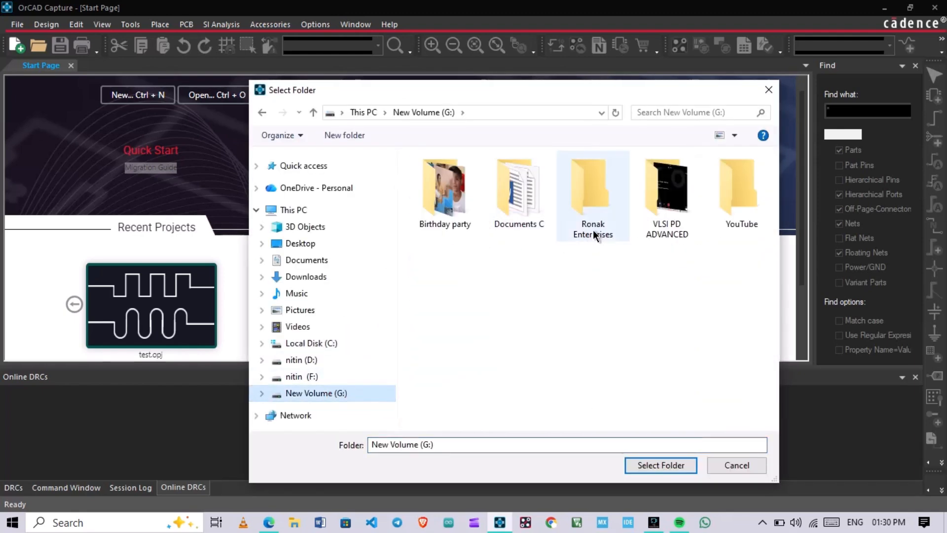
double_click(726, 215)
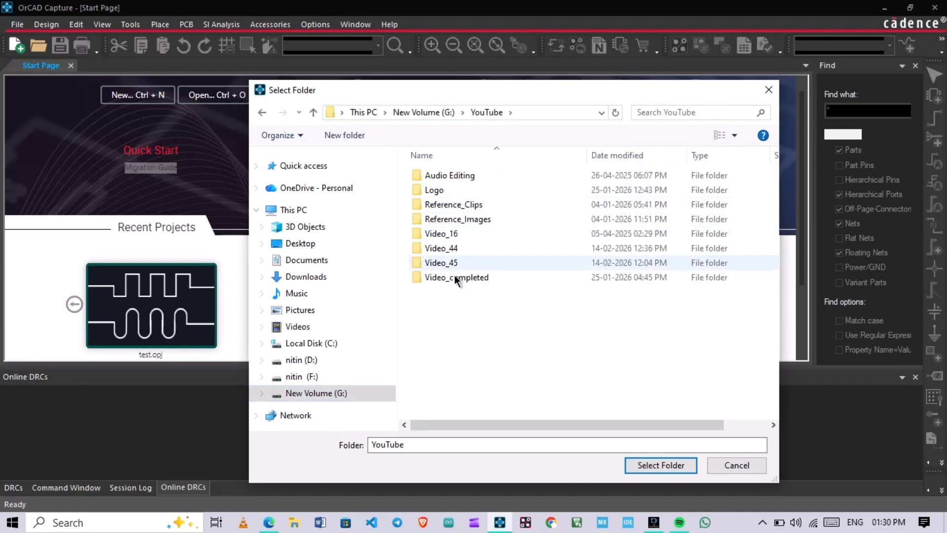
click(465, 248)
double_click(465, 248)
click(455, 213)
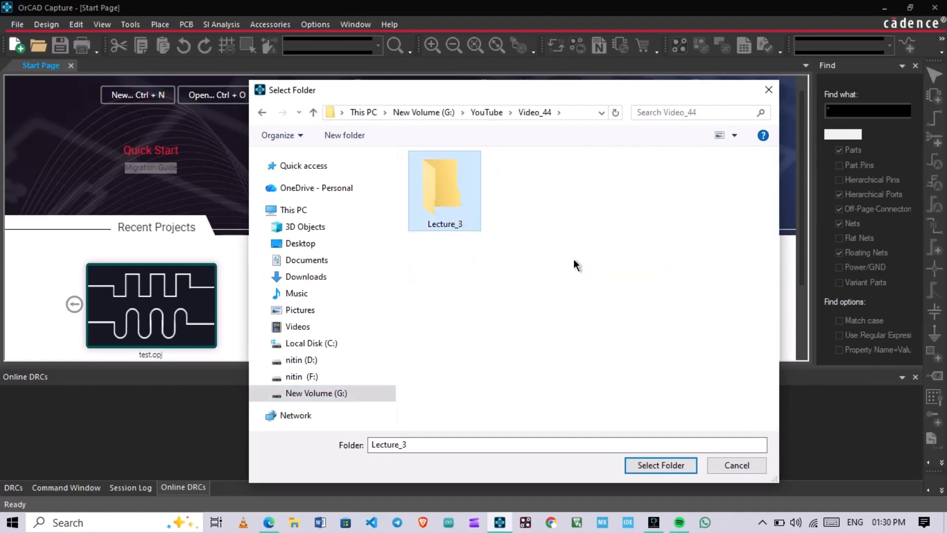
click(660, 465)
click(429, 233)
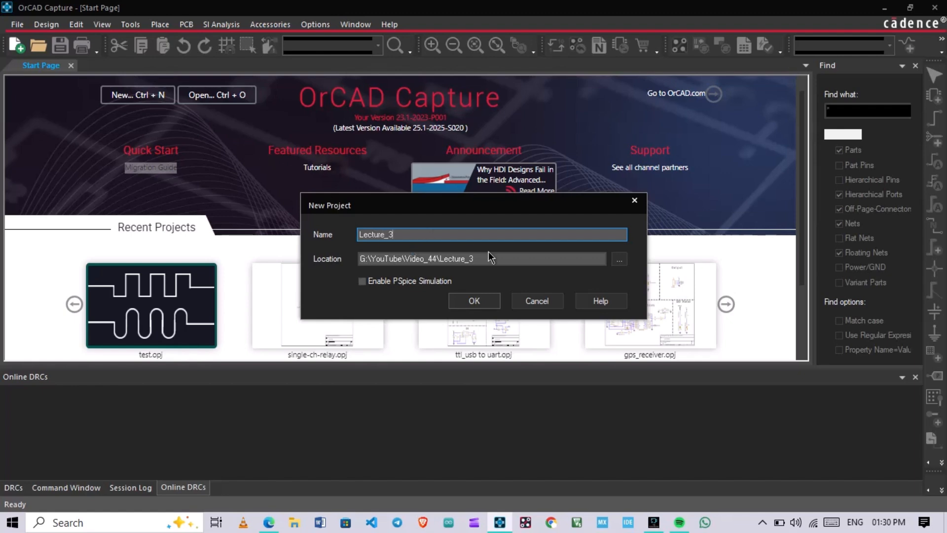
click(485, 301)
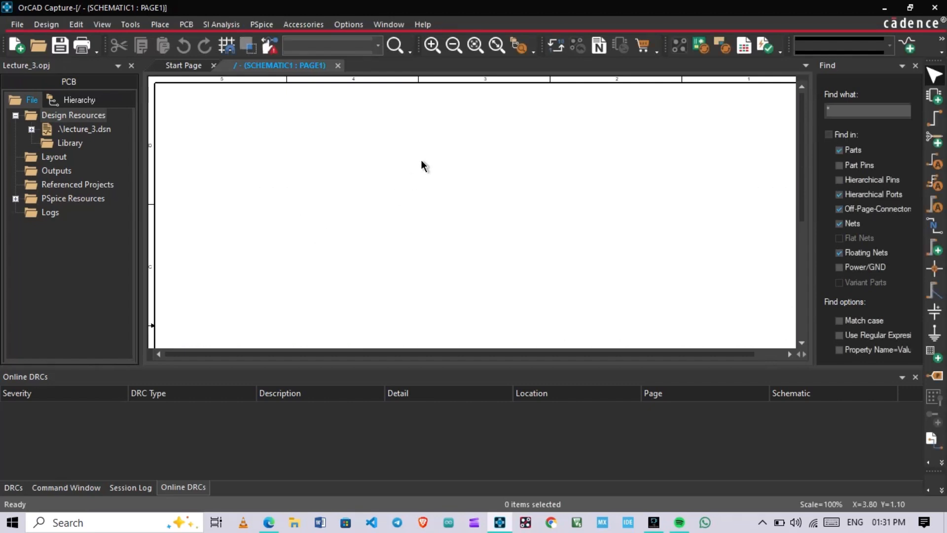
Expand lecture_3.dsn and its SCHEMATIC1 folder in the project tree and select PAGE1
scroll(345, 182, down, 1)
click(32, 129)
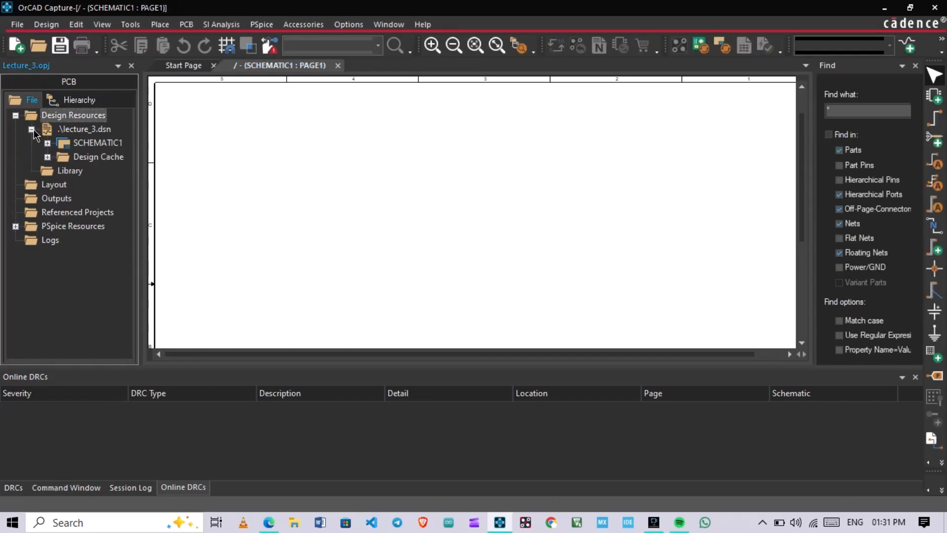
click(47, 143)
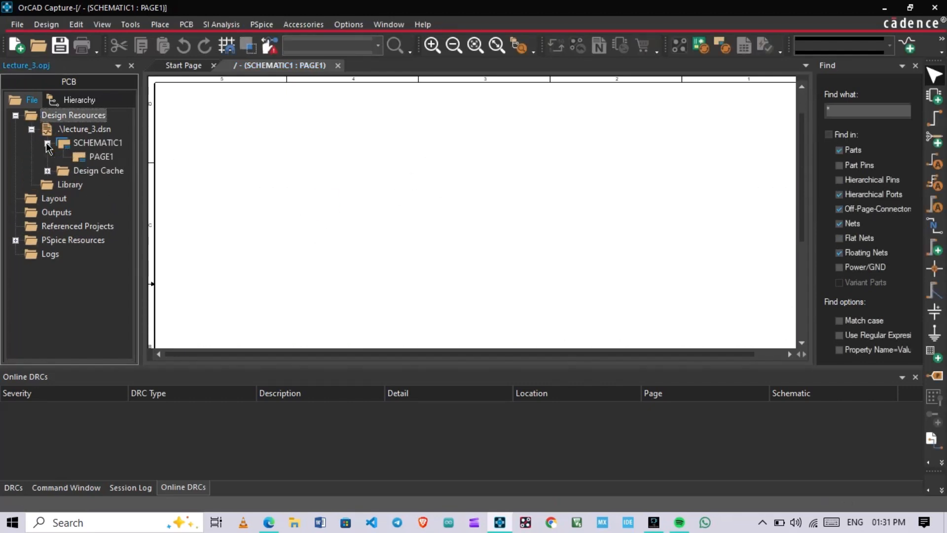
click(87, 157)
click(90, 159)
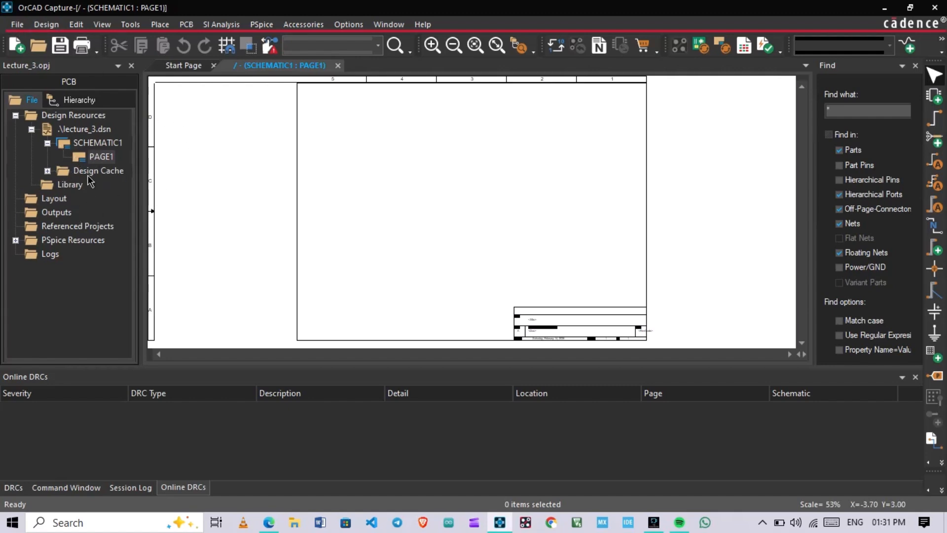
Create a new library and add it to the existing Lecture_3 project
click(17, 25)
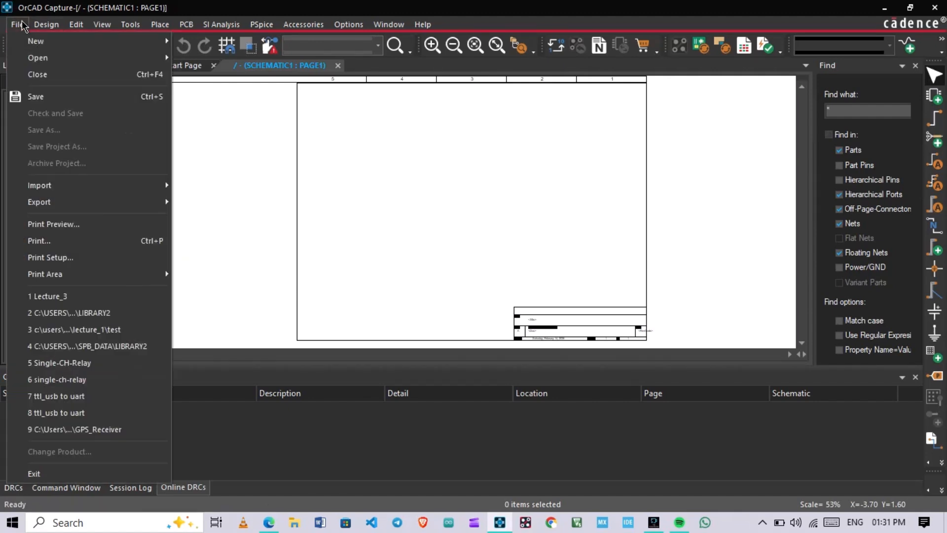
mouse_move(24, 43)
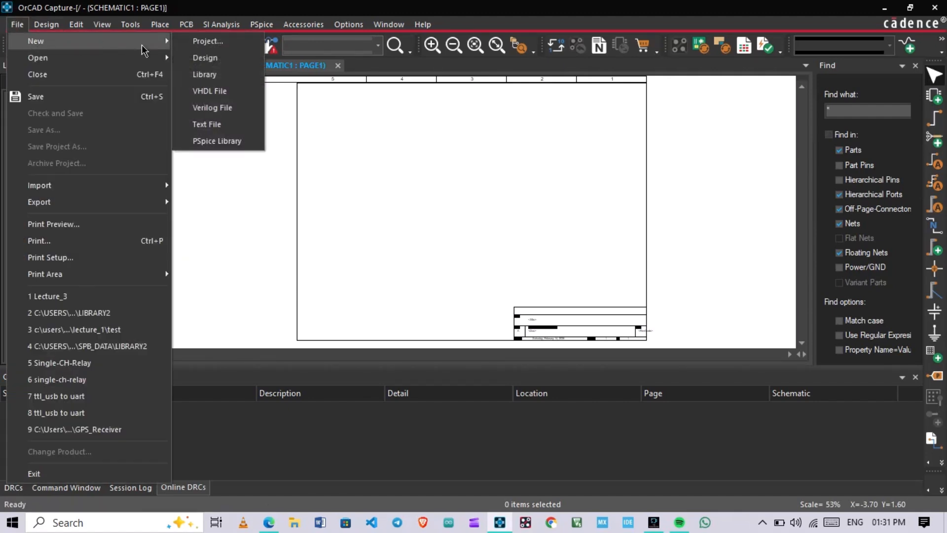
click(223, 79)
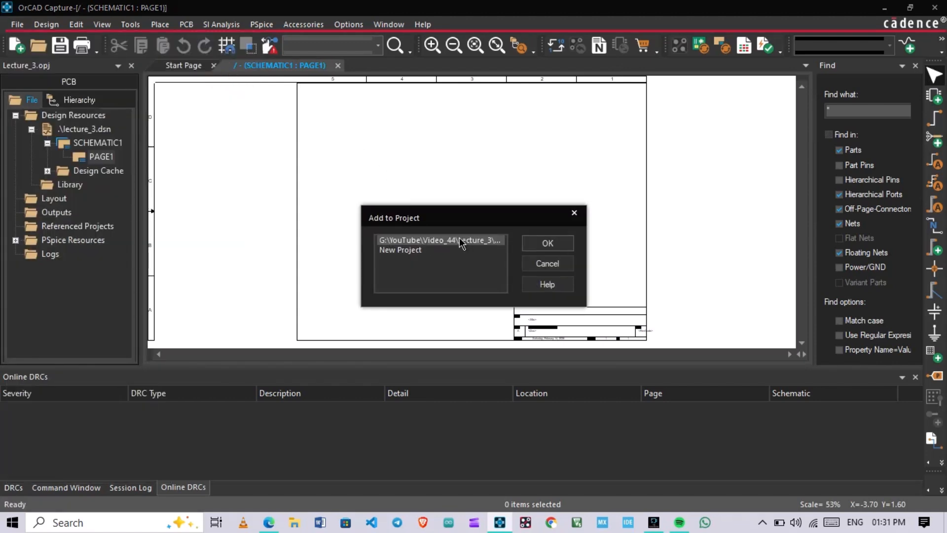
click(532, 244)
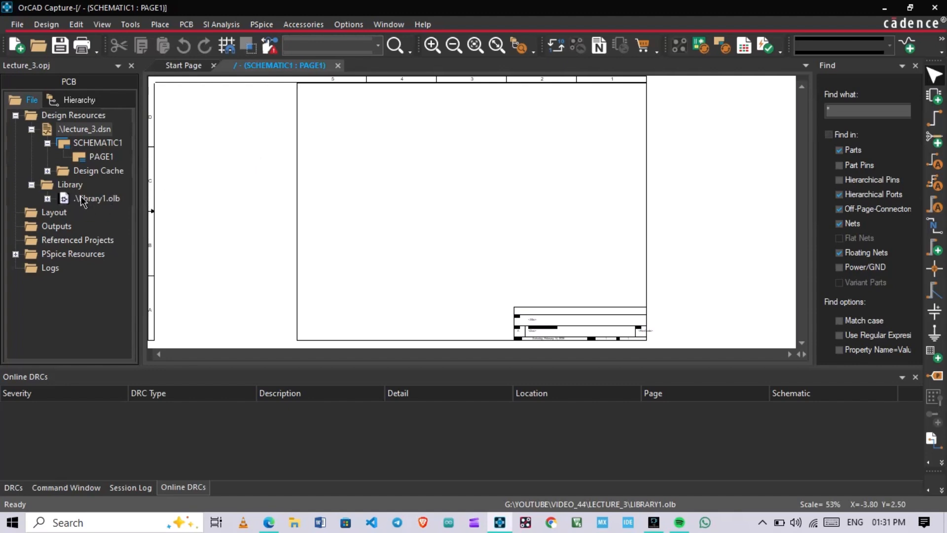
Add a new part named ip5306 with reference prefix U to library1.olb
right_click(117, 196)
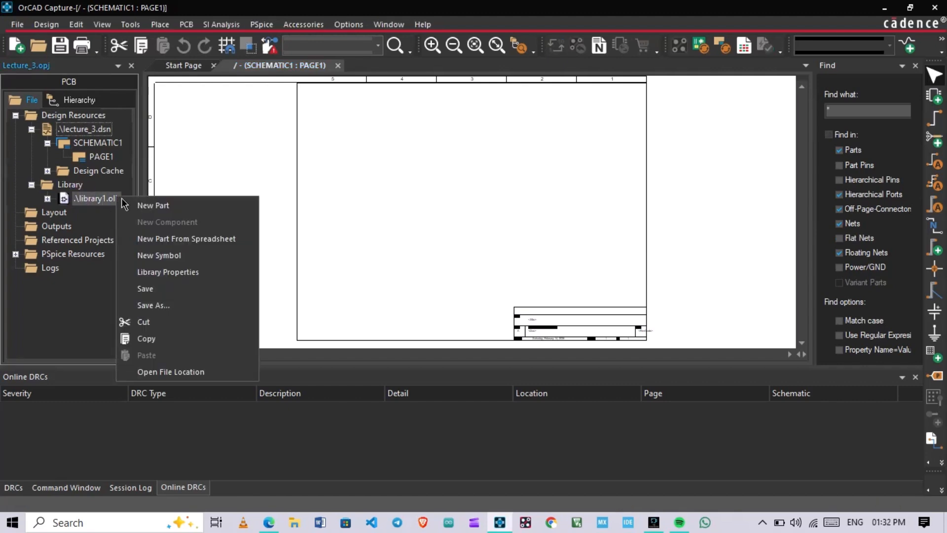
click(165, 203)
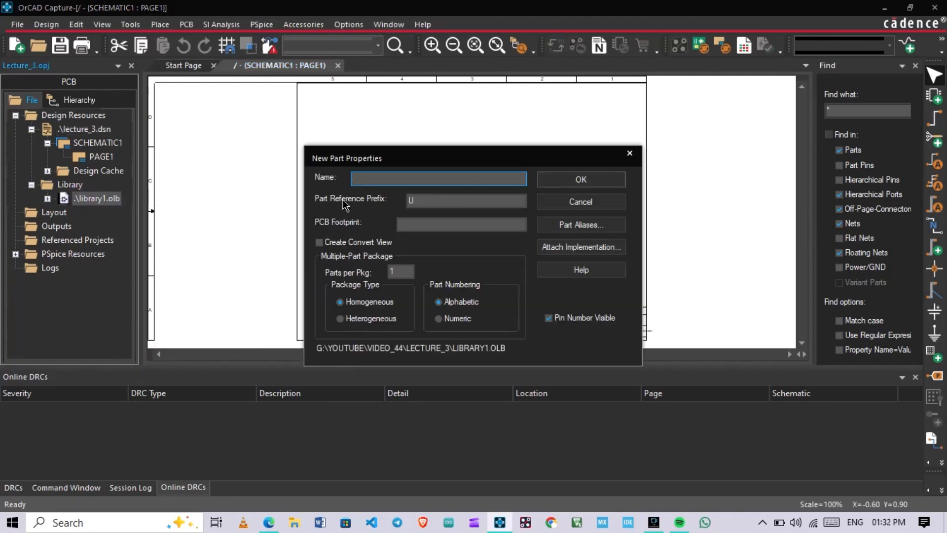
click(366, 181)
text(l)
click(546, 186)
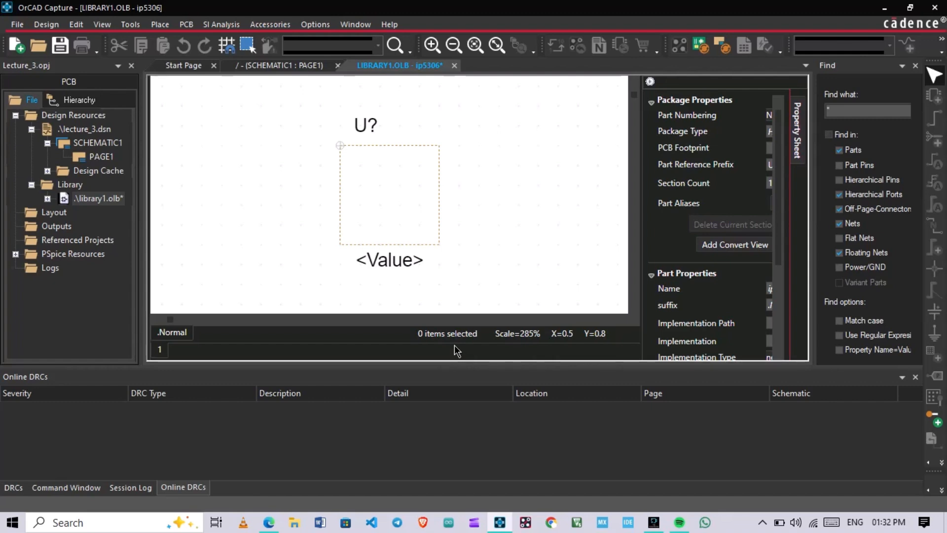
Collapse the part editor's Property Sheet to enlarge the ip5306 drawing area
click(650, 237)
click(650, 81)
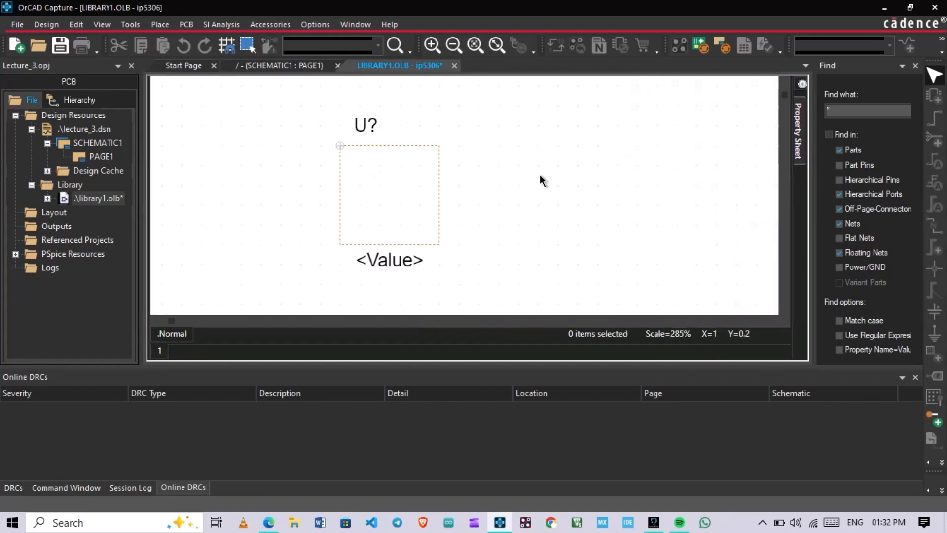
scroll(540, 175, down, 3)
scroll(497, 203, up, 4)
scroll(430, 205, down, 1)
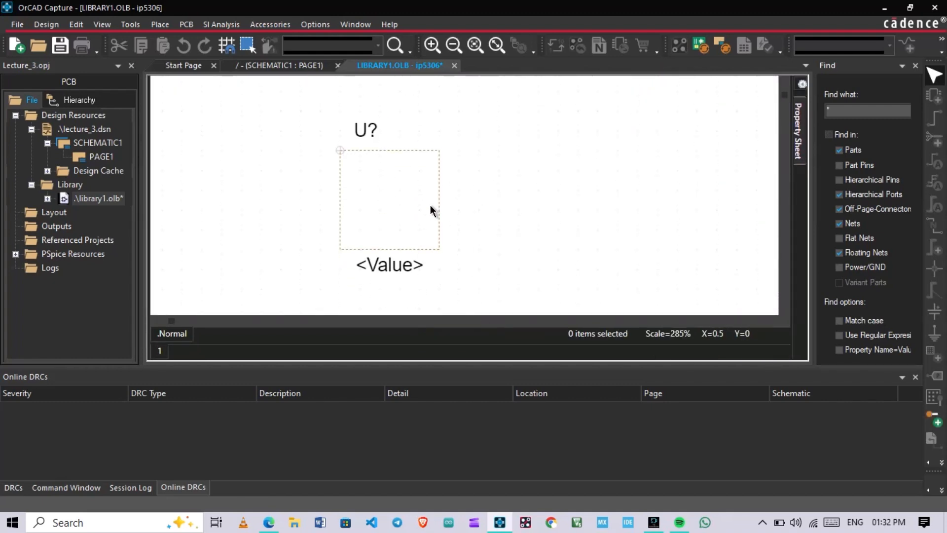
scroll(424, 200, down, 1)
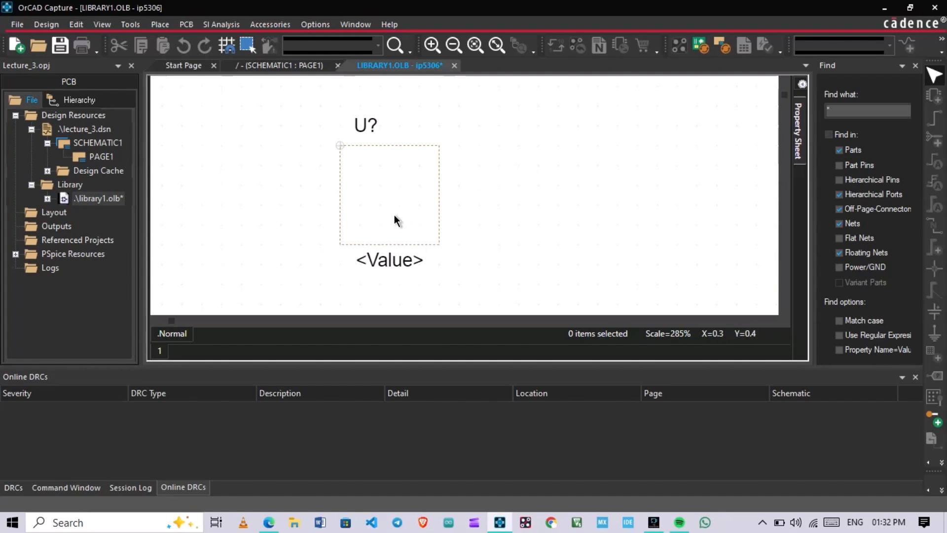
ctrl+scroll(392, 209, down, 3)
ctrl+scroll(306, 200, up, 2)
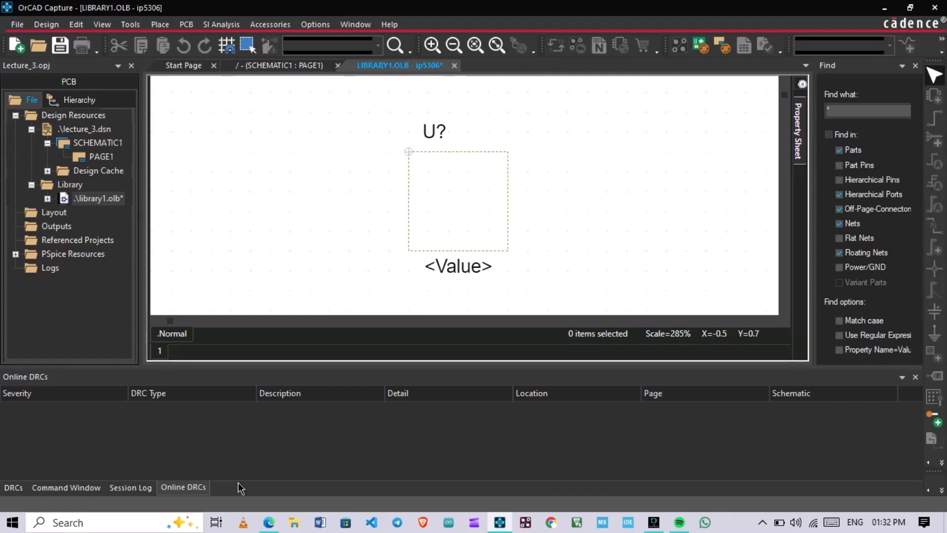
Switch to the IP5306 datasheet in the browser and examine the pin names and numbers in its pin diagram
click(270, 520)
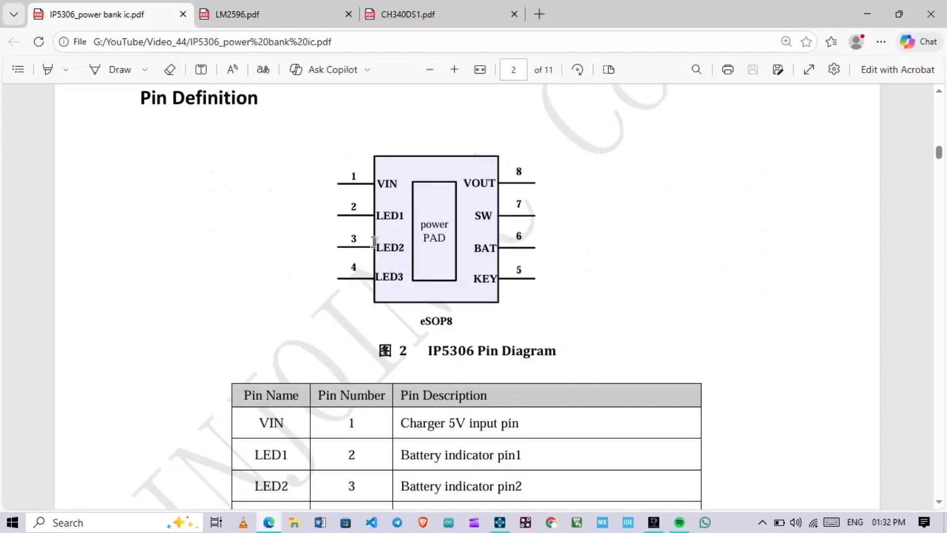
drag(423, 351, 602, 353)
right_click(602, 353)
click(684, 225)
double_click(387, 216)
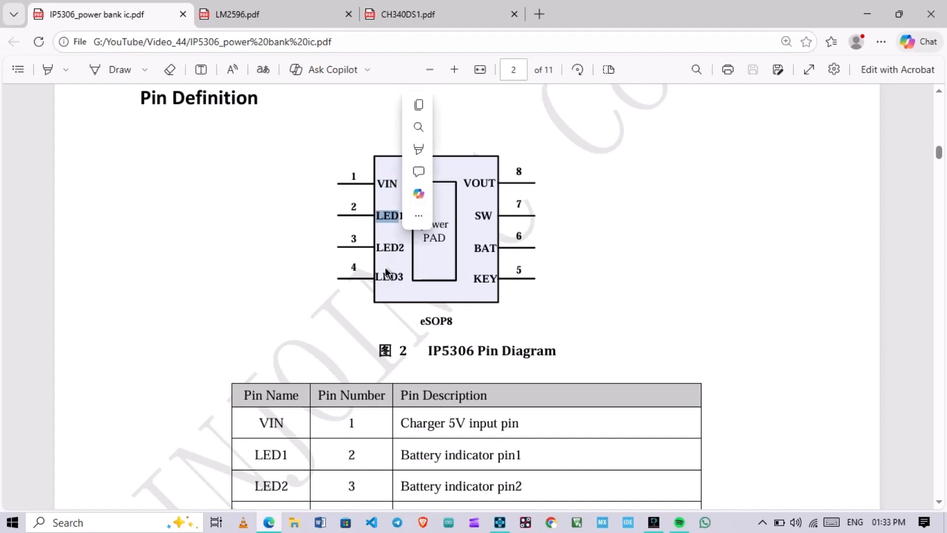
click(481, 254)
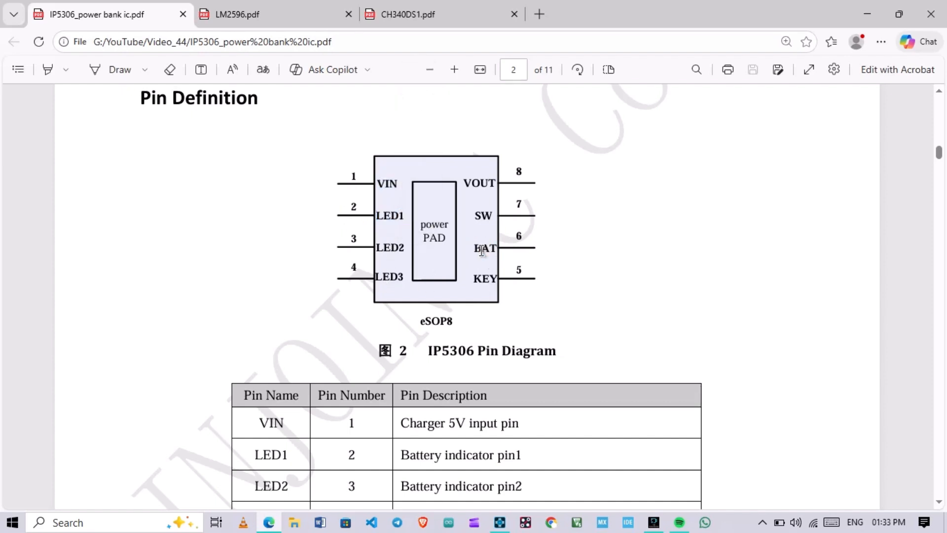
Look up the SW pin's description in the IP5306 pin table and check the VOUT pin in the diagram
click(476, 216)
double_click(476, 216)
click(600, 233)
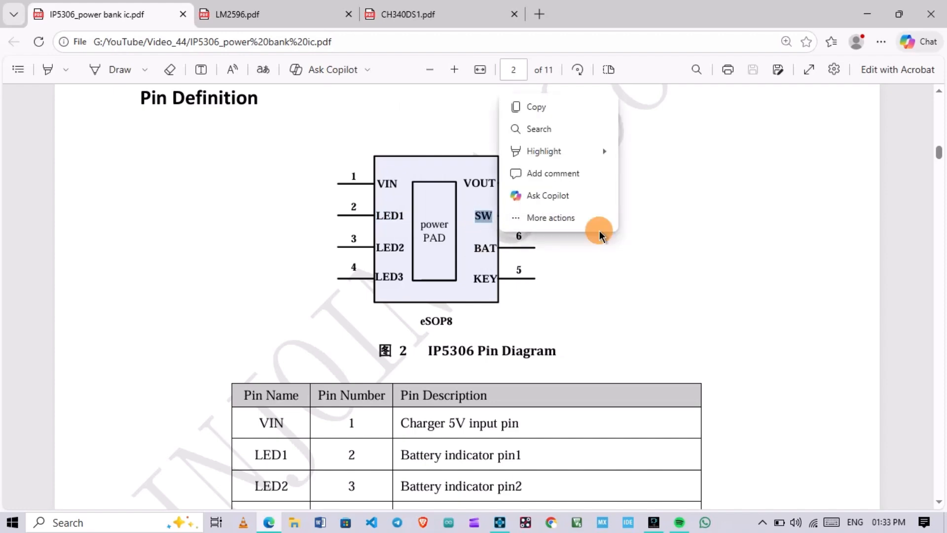
scroll(599, 229, down, 3)
scroll(402, 327, down, 3)
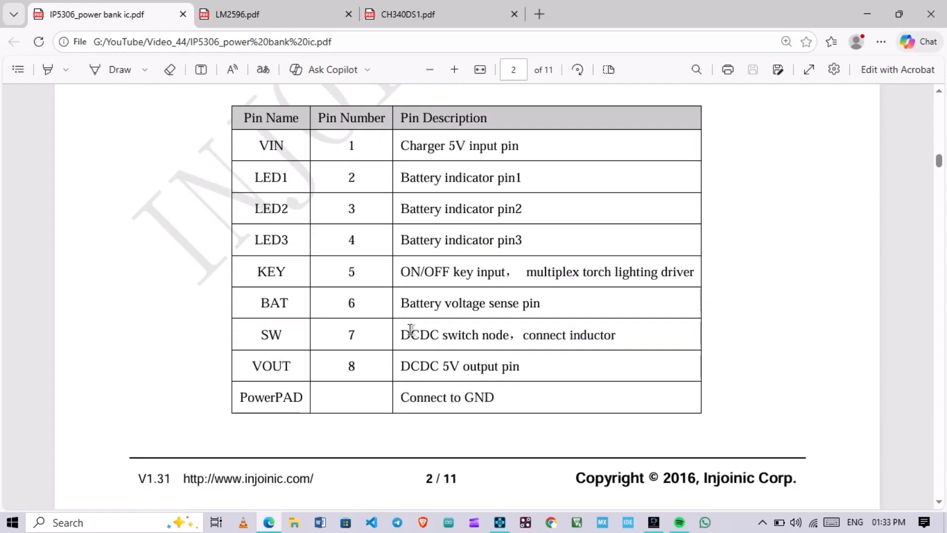
drag(403, 335, 573, 334)
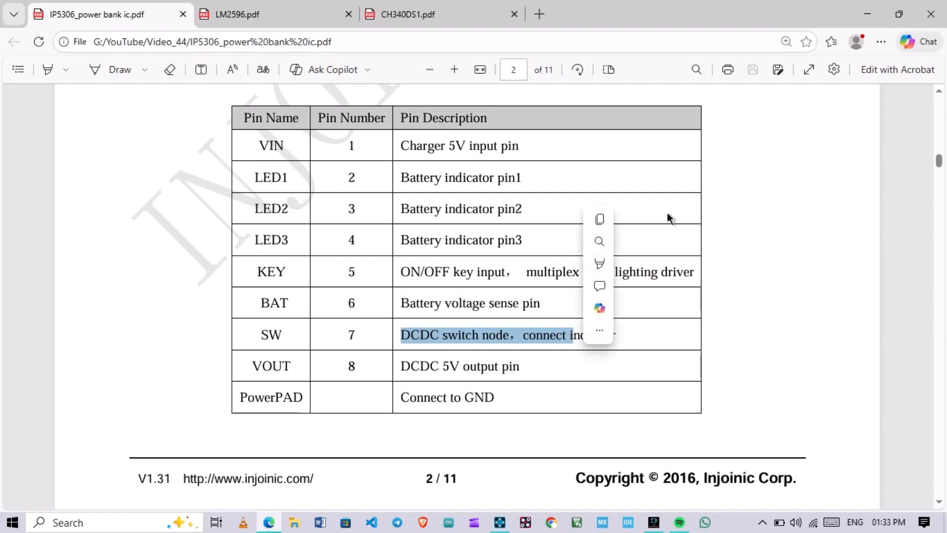
scroll(575, 261, up, 6)
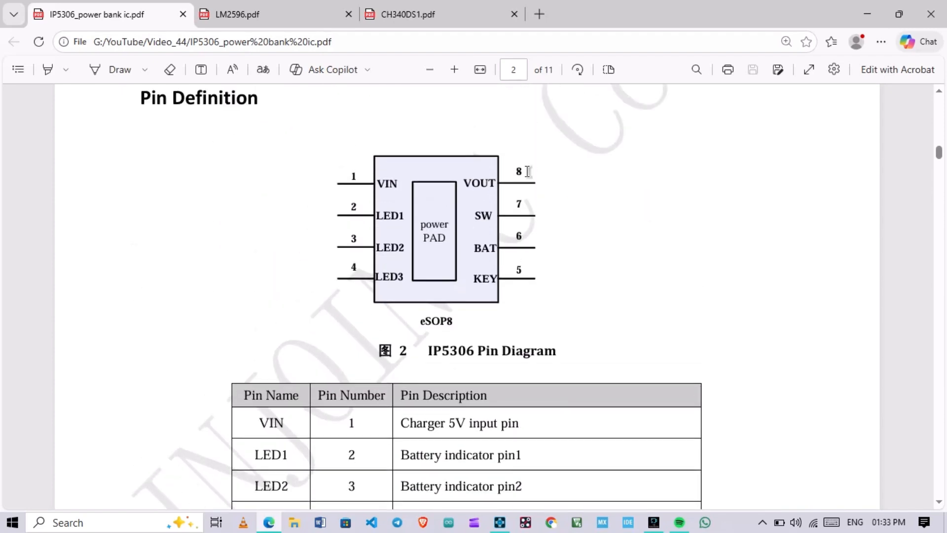
drag(467, 182, 497, 182)
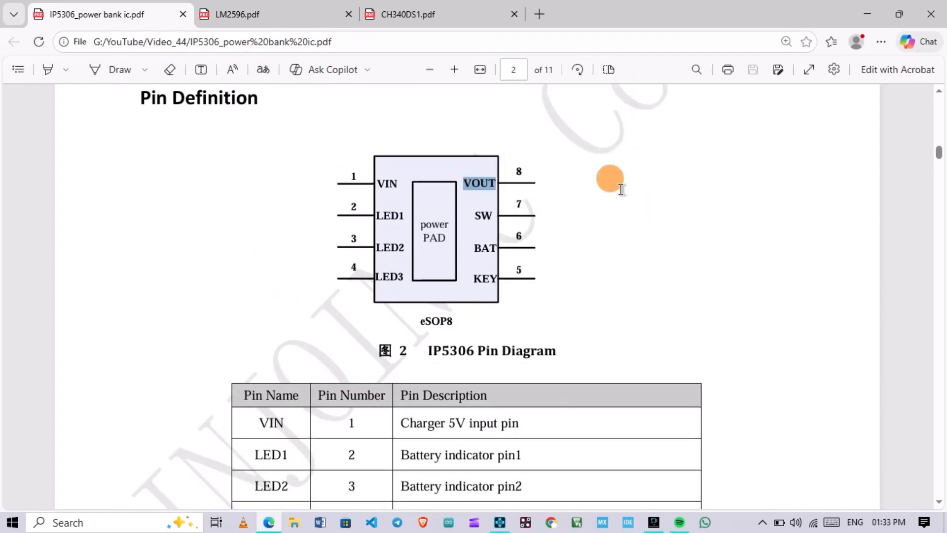
Switch back to OrCAD Capture and shift the ip5306 body outline's top and bottom edges up by one grid unit
right_click(496, 206)
click(656, 121)
key(alt+Tab)
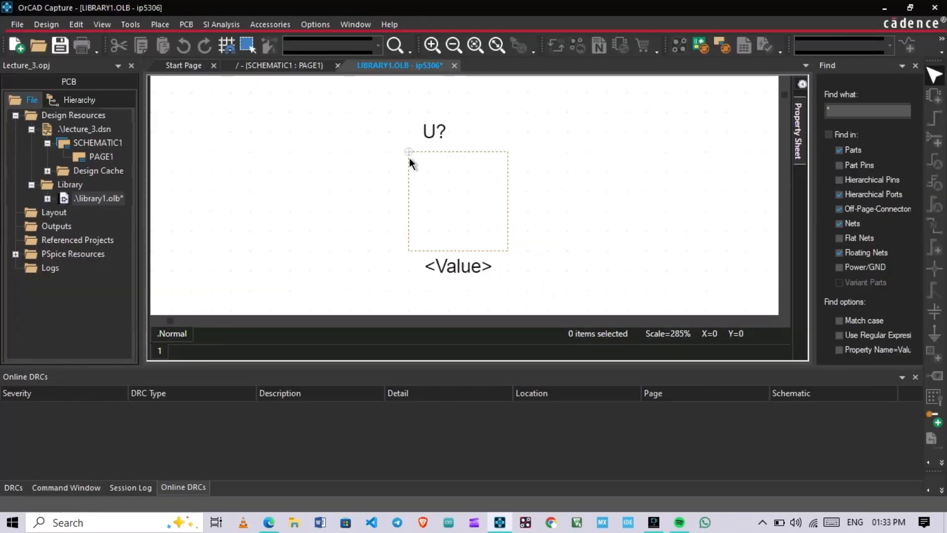
click(408, 152)
drag(408, 152, 409, 132)
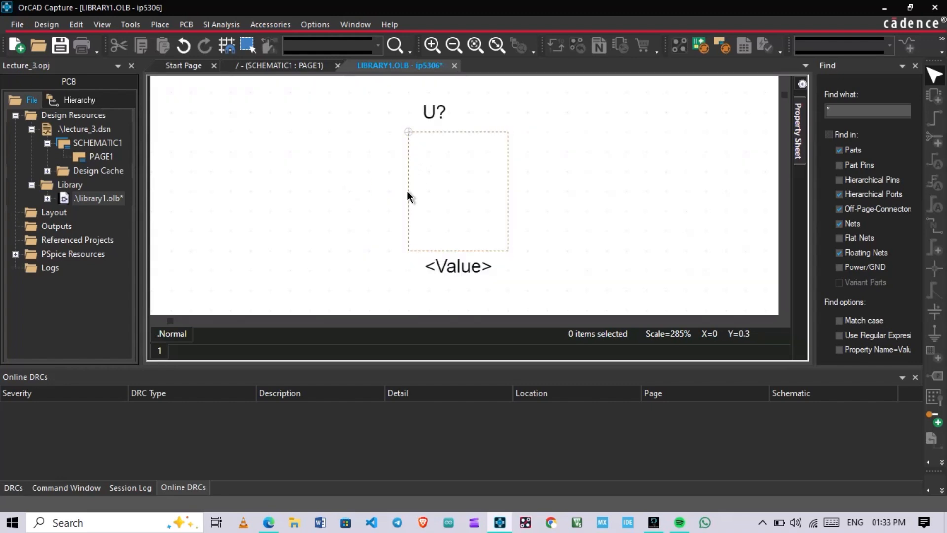
click(408, 249)
drag(406, 237, 408, 230)
click(562, 211)
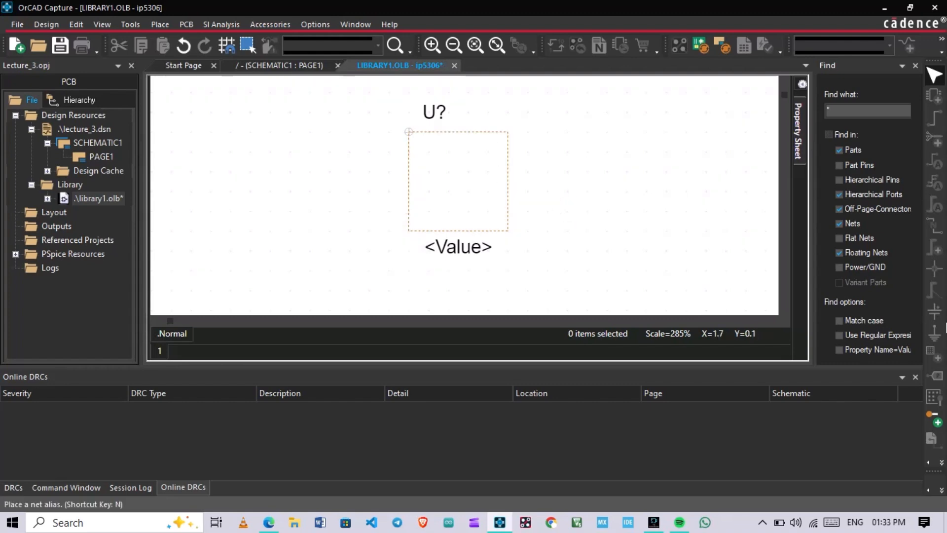
Begin a new pin for the ip5306 part and set its pin number to 1
click(935, 417)
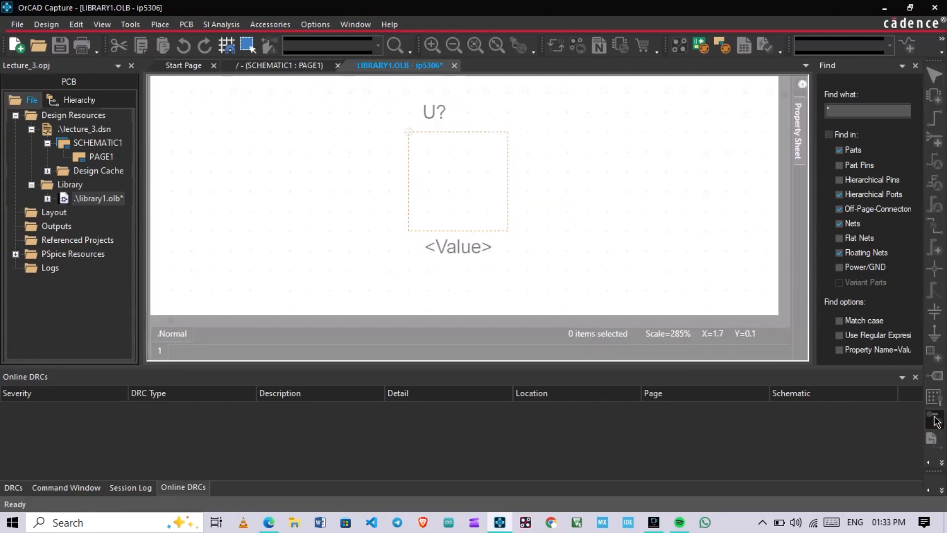
click(475, 154)
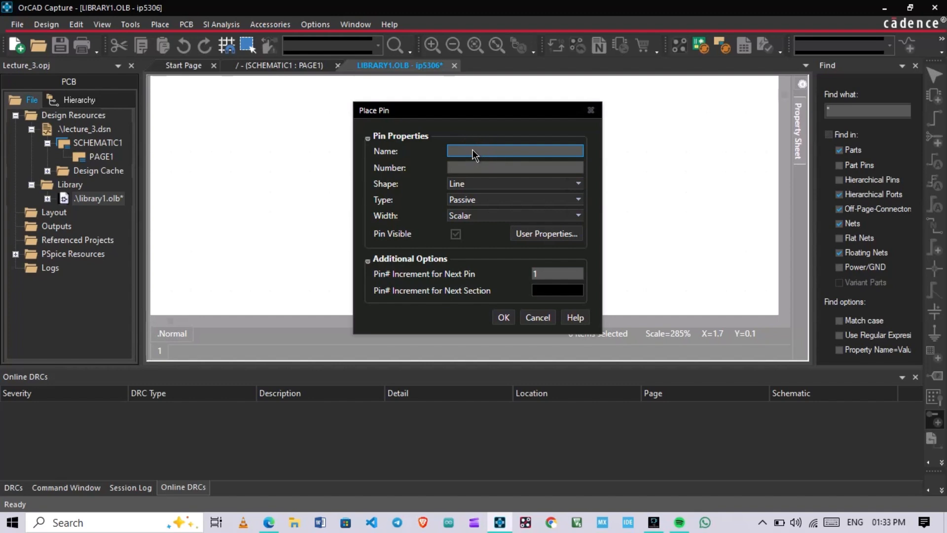
click(475, 168)
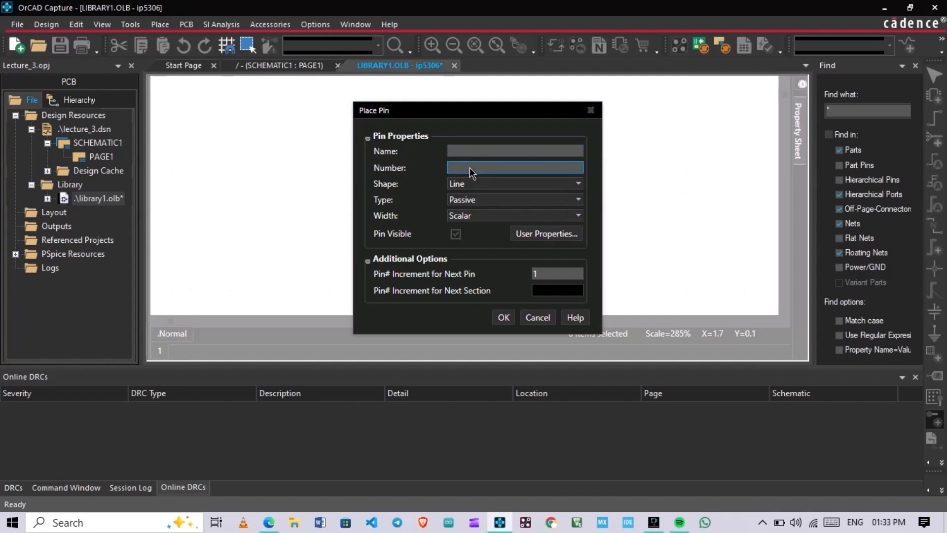
text(1)
click(461, 153)
Copy the name VIN from the IP5306 datasheet's pin table into the new pin's name and accept the pin properties
key(alt+Tab)
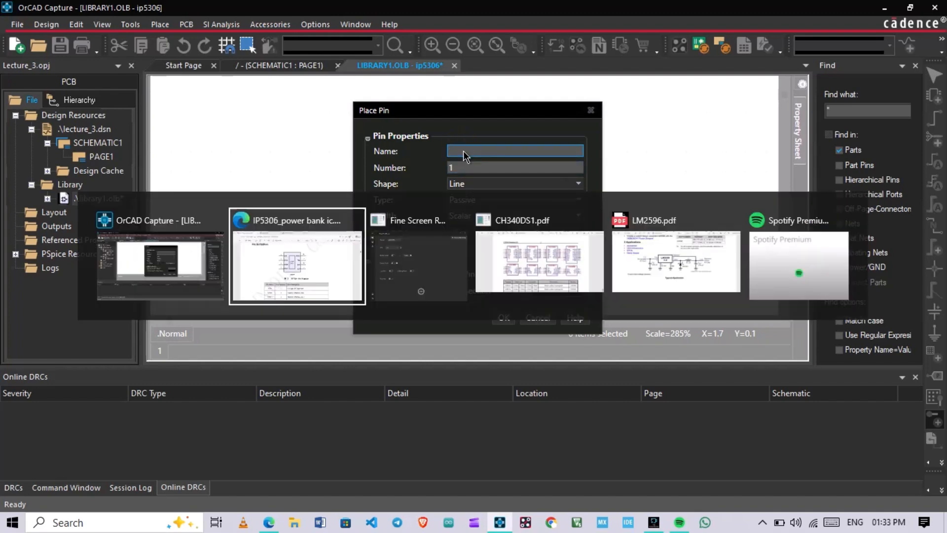
click(331, 264)
drag(372, 184, 400, 184)
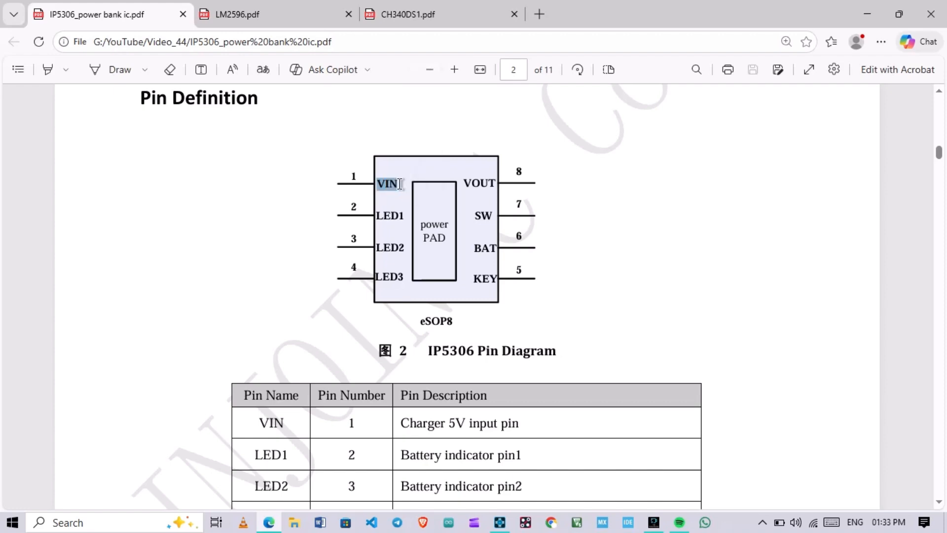
click(447, 186)
scroll(338, 247, down, 4)
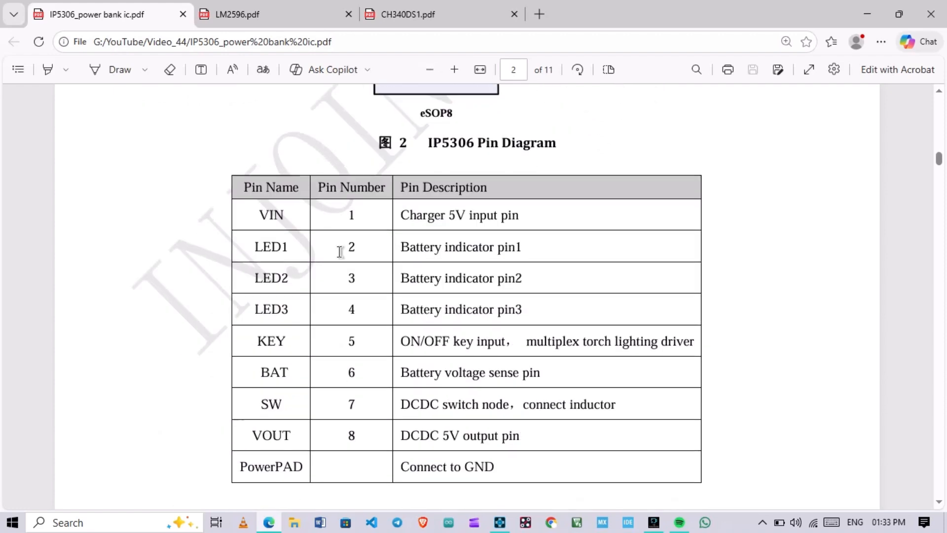
click(262, 207)
double_click(271, 213)
key(ctrl+c)
key(alt+Tab)
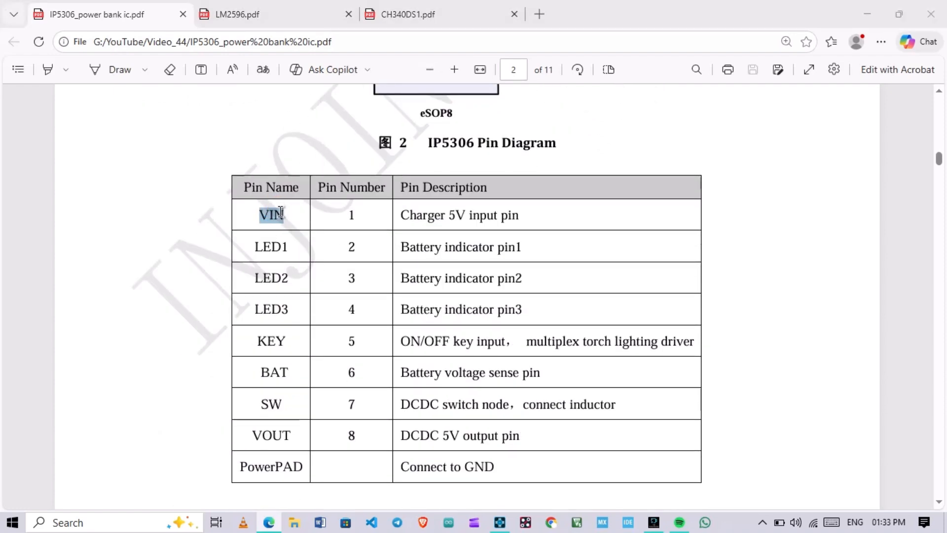
click(454, 153)
key(ctrl+v)
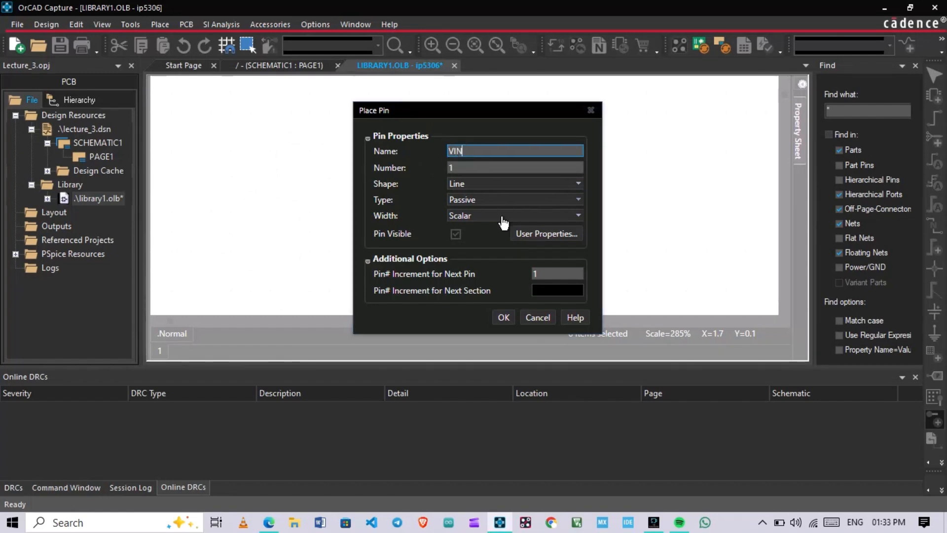
click(501, 317)
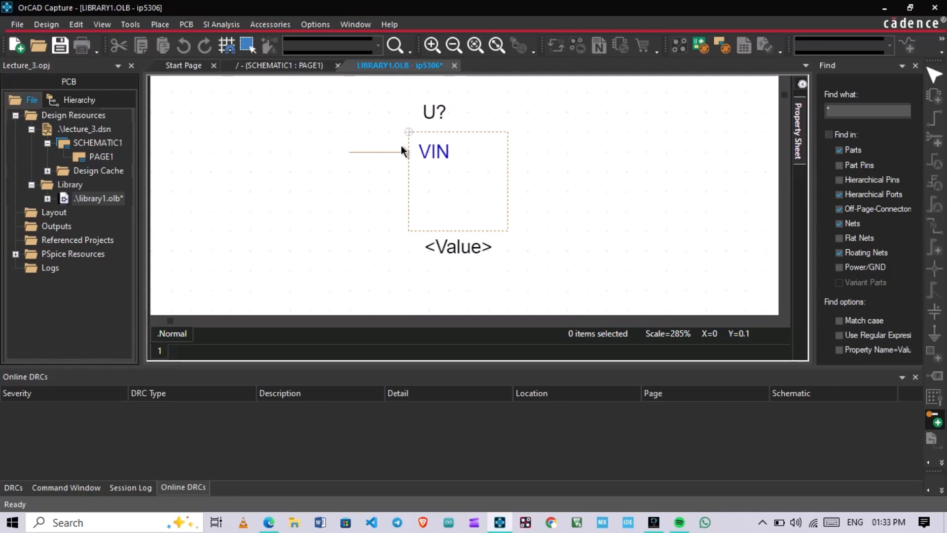
Place pins 1 to 4 from top to bottom along the left edge of the part body, one grid unit apart
click(401, 146)
click(398, 170)
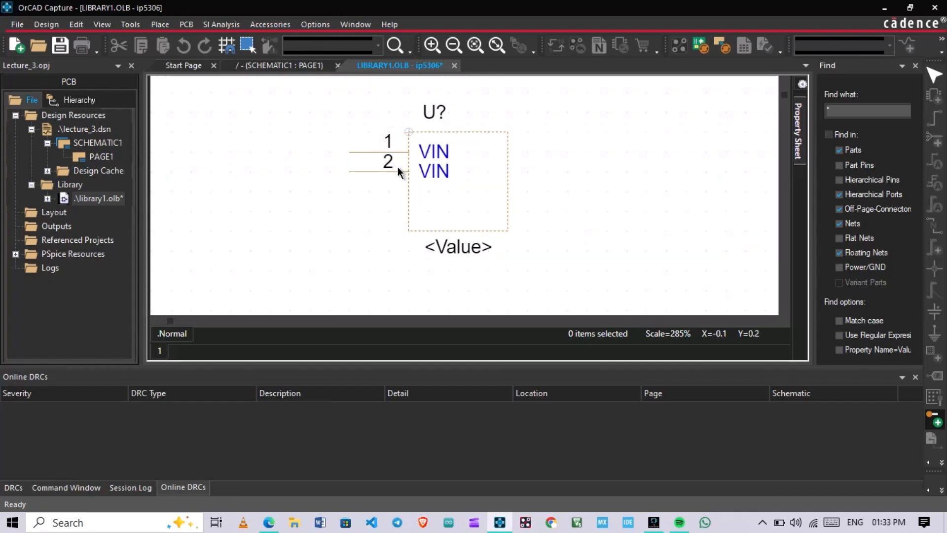
click(397, 190)
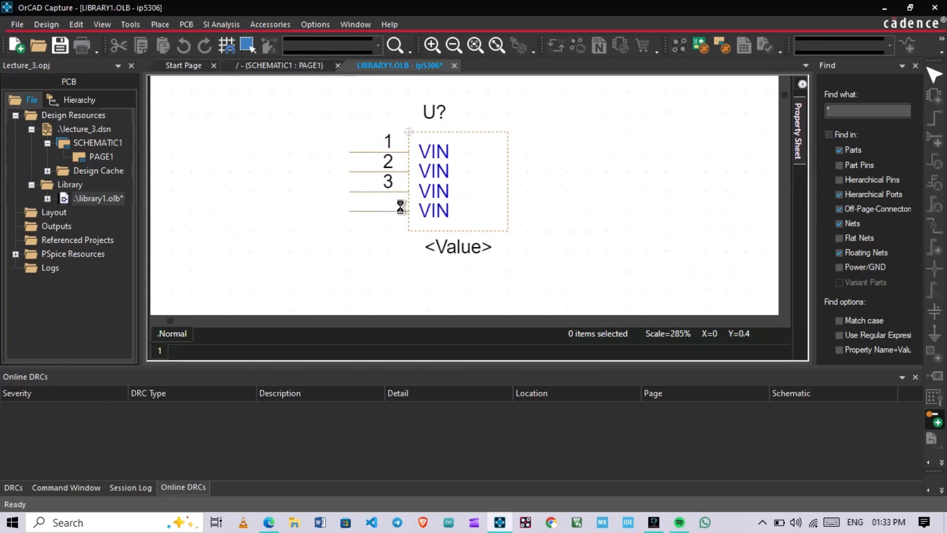
click(398, 209)
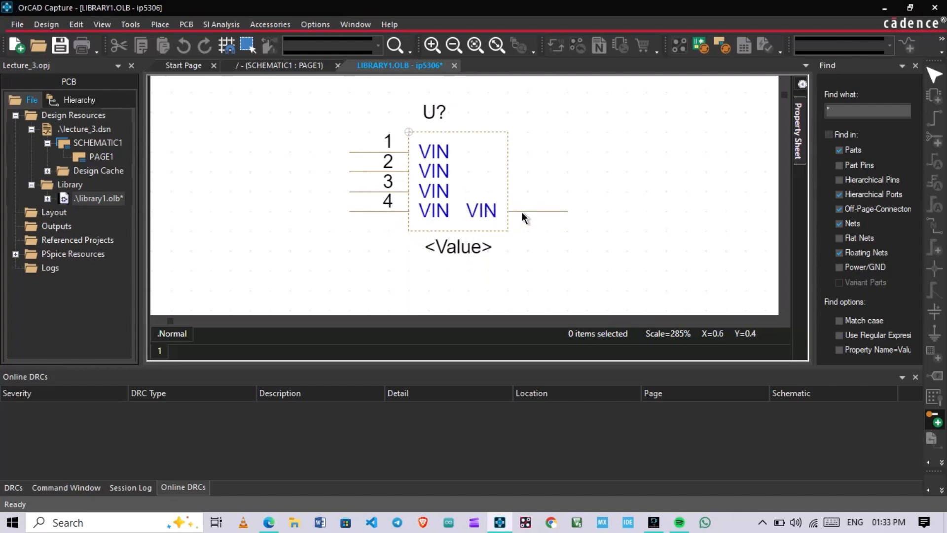
Place pins 5 to 8 from bottom to top along the right edge of the body and end pin placement
click(522, 212)
click(521, 191)
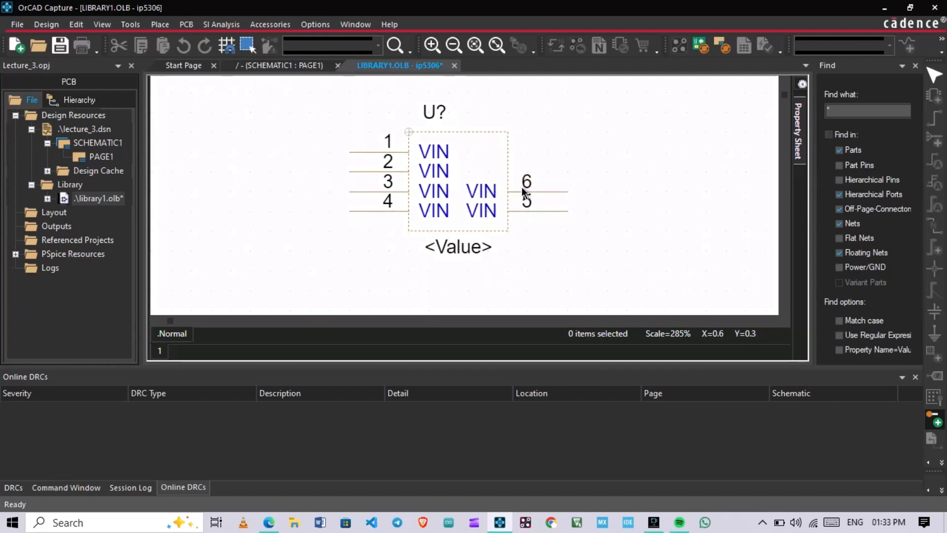
click(523, 171)
click(523, 153)
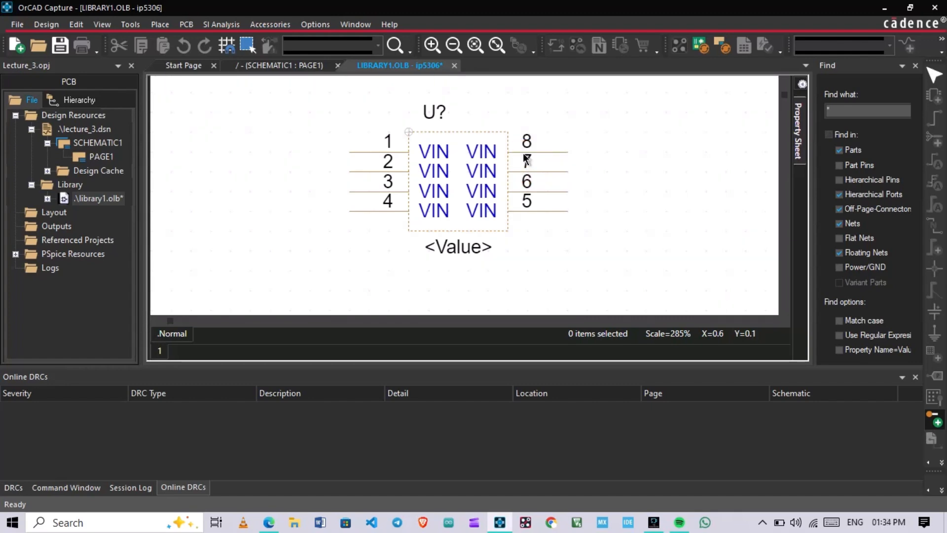
key(Escape)
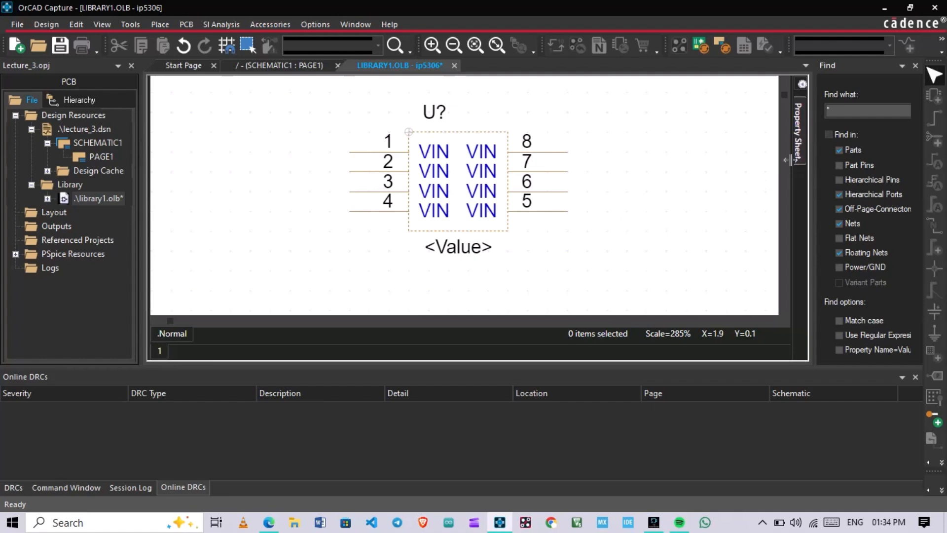
Expand the part's Property Sheet, open the Edit Pins table and enlarge it enough to show all eight pins
drag(790, 191, 594, 202)
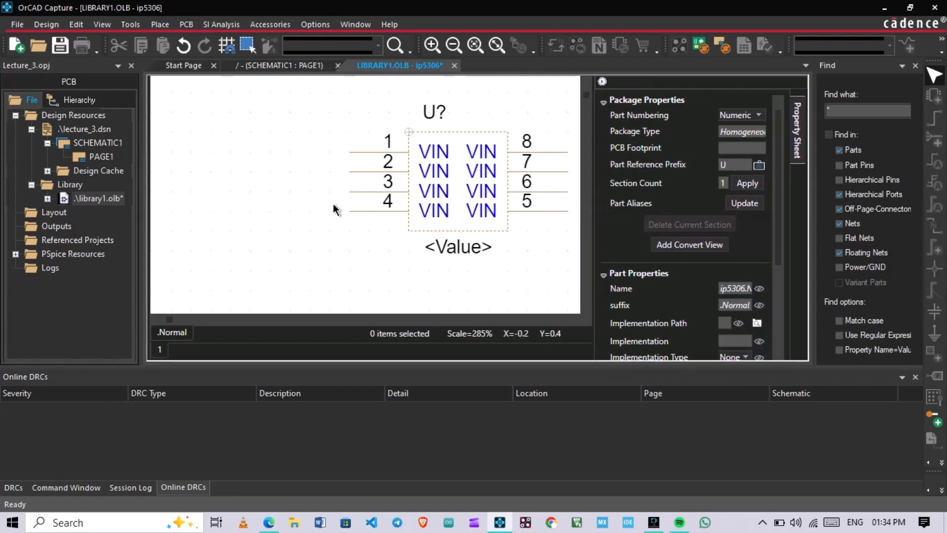
scroll(260, 207, down, 2)
scroll(690, 242, down, 3)
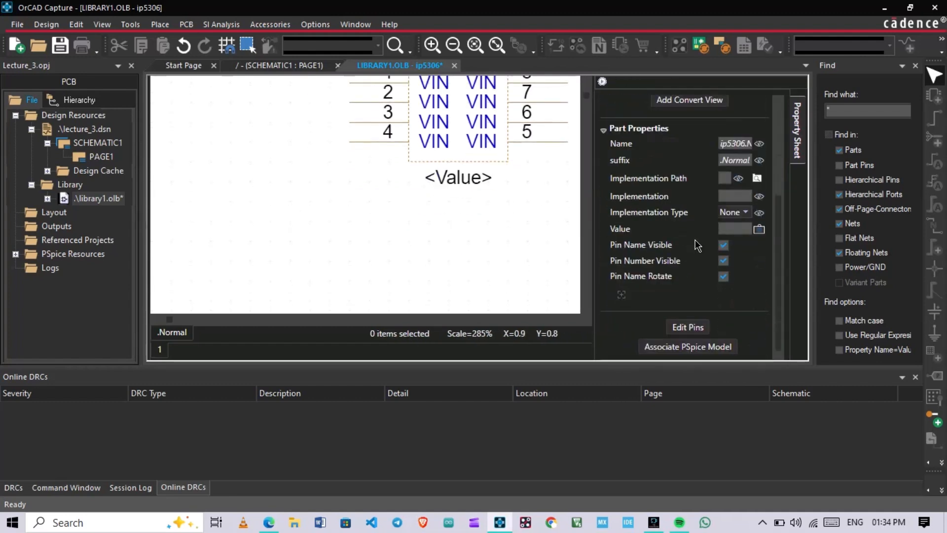
click(686, 330)
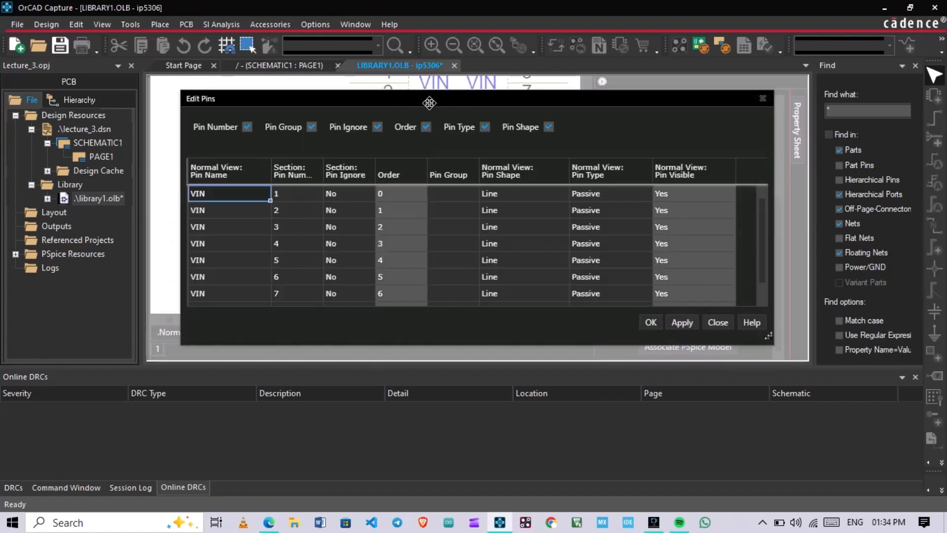
drag(429, 102, 404, 92)
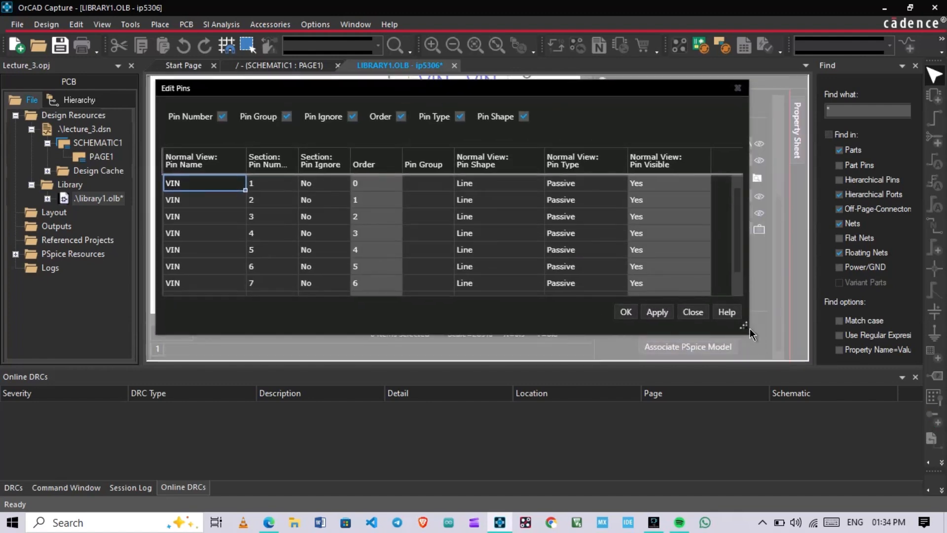
drag(775, 365, 774, 358)
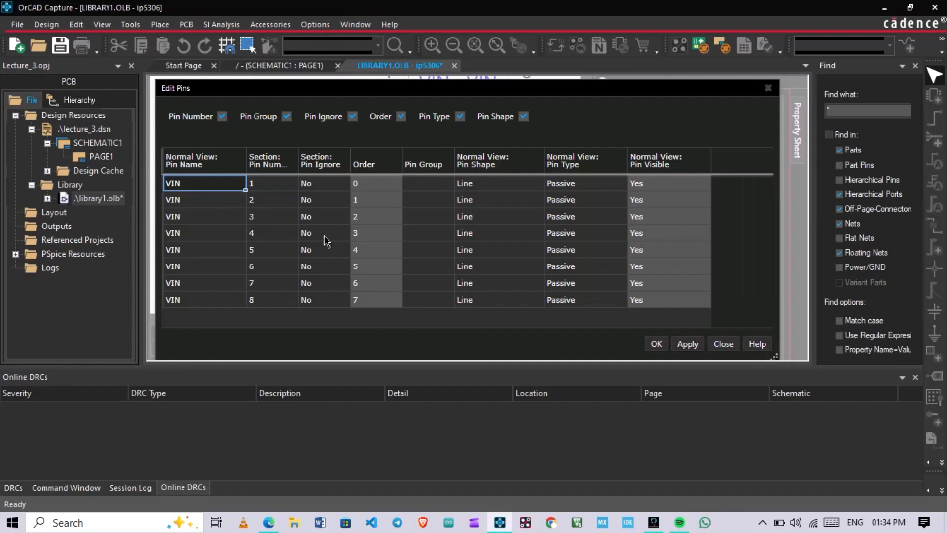
Copy LED1 from the datasheet's pin table into the name of pin 2 and fill it down through pin 5
click(212, 202)
click(205, 185)
key(alt+Tab)
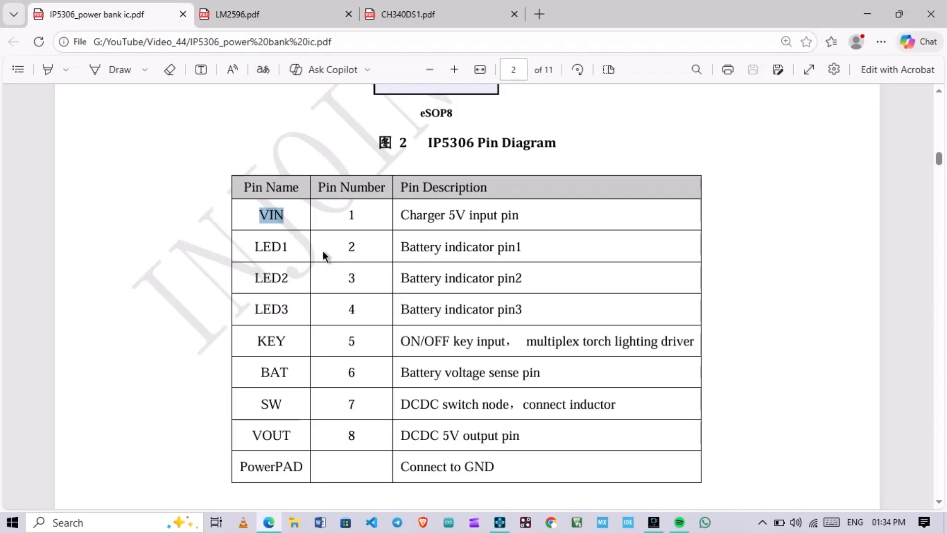
double_click(278, 245)
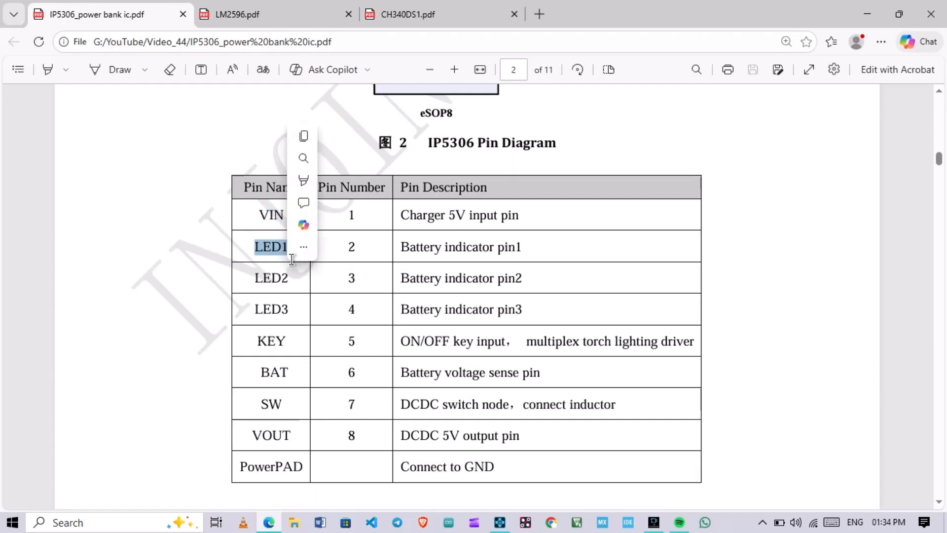
key(ctrl+c)
key(alt+Tab)
click(200, 202)
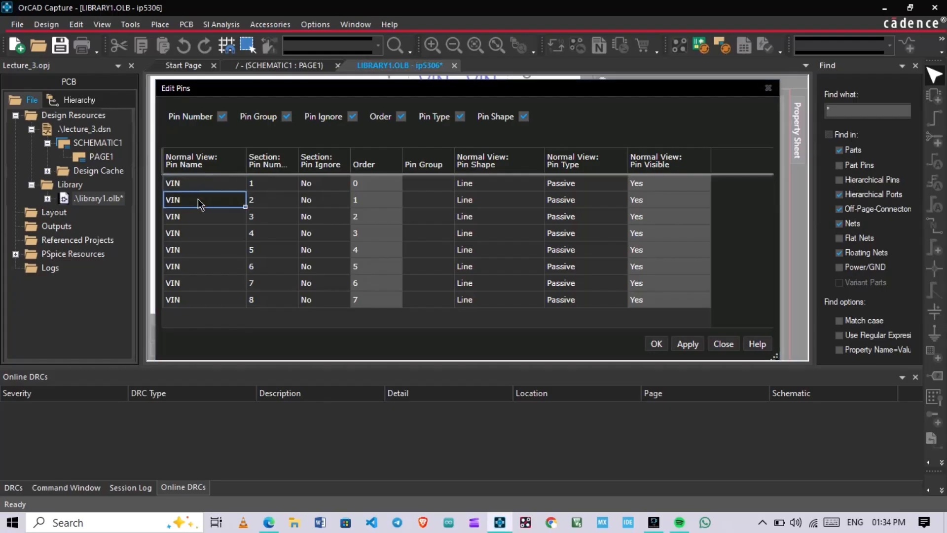
key(ctrl+v)
drag(245, 207, 244, 250)
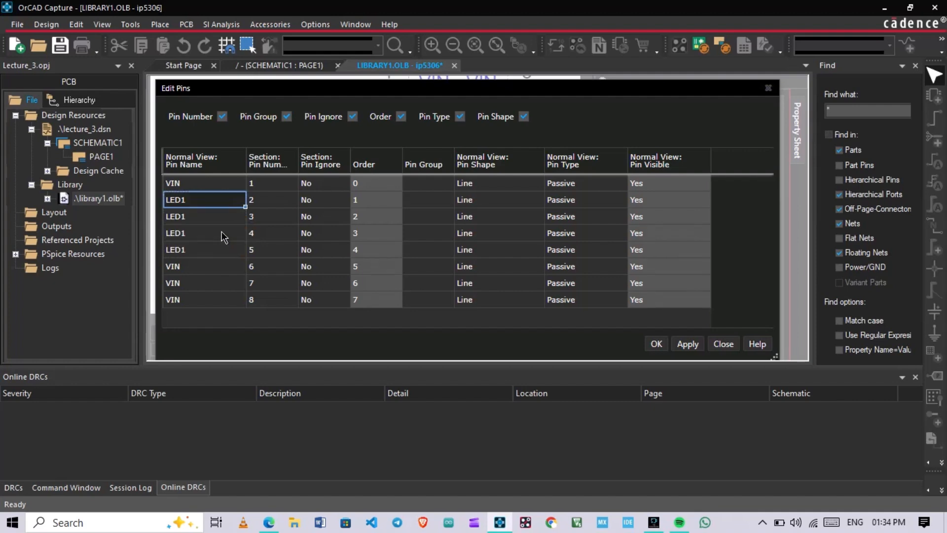
Rename pin 3 as LED2, pin 4 as LED3 and pin 5 as LED4 in the Edit Pins table
double_click(207, 216)
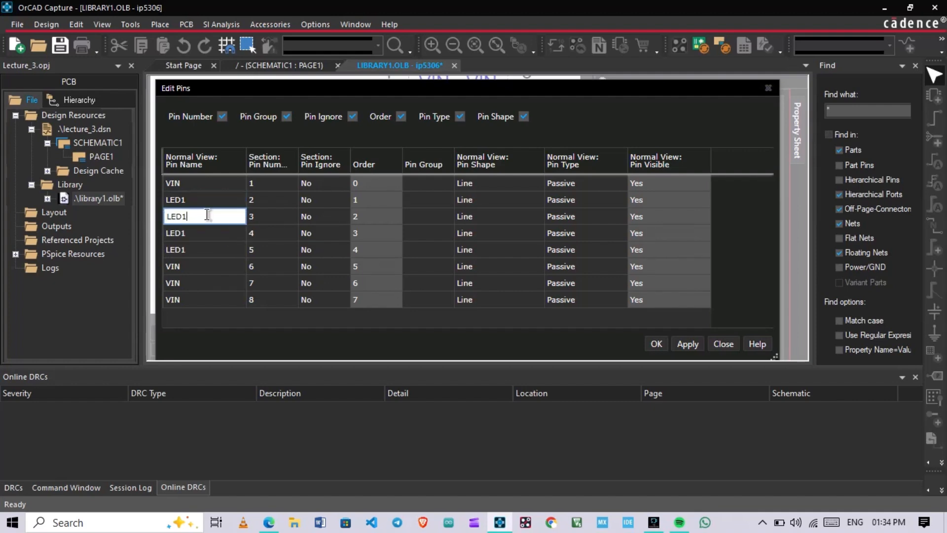
key(BackSpace)
text(2)
key(Return)
double_click(219, 236)
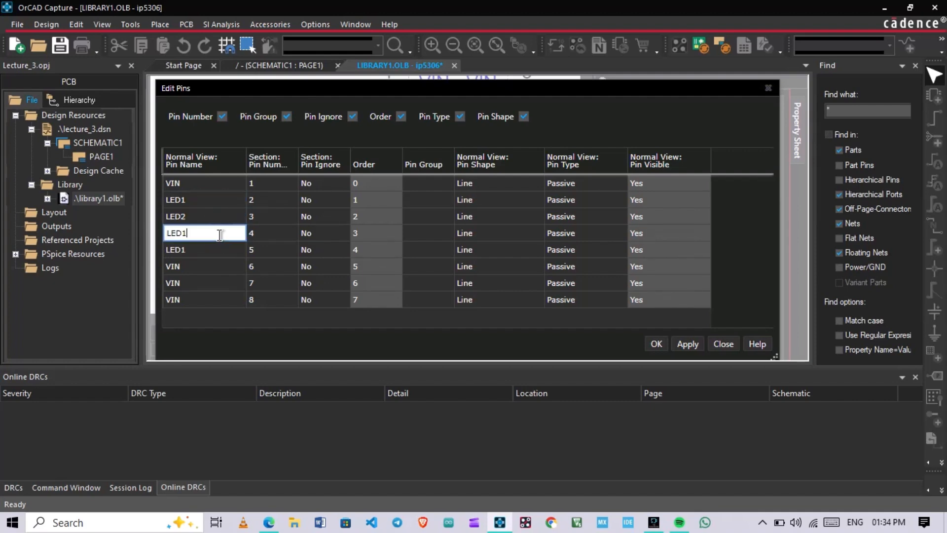
key(BackSpace)
text(3)
key(Return)
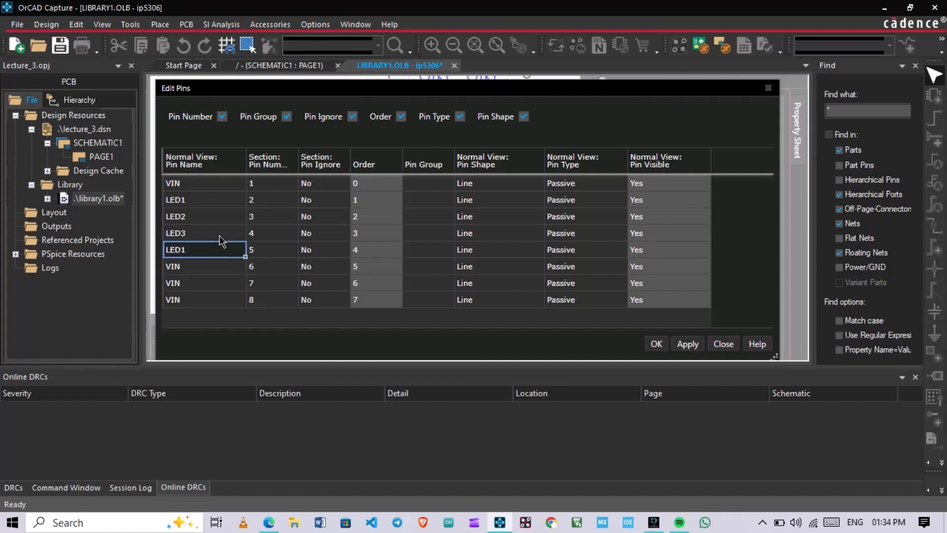
double_click(224, 247)
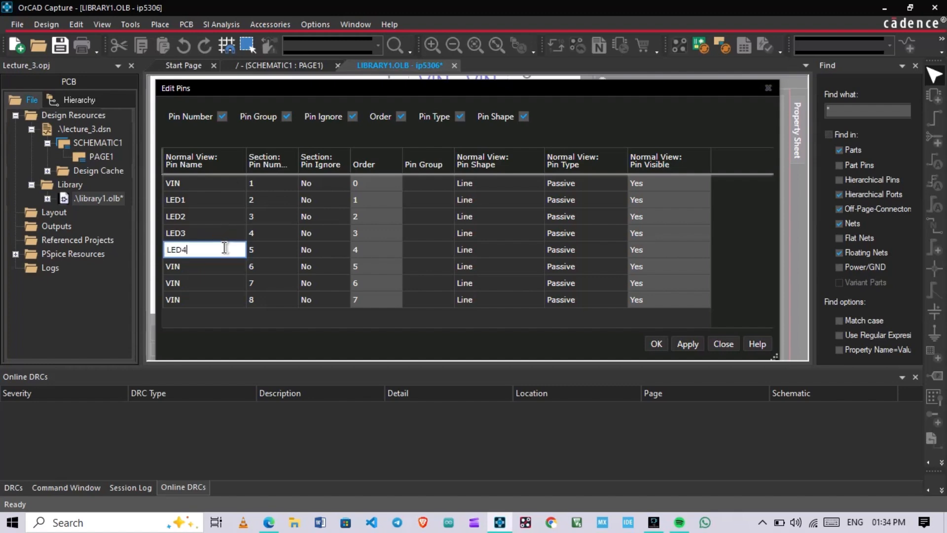
text(4)
key(Return)
Copy BAT from the datasheet's pin table into the name of pin 6 in the Edit Pins table
key(alt+Tab)
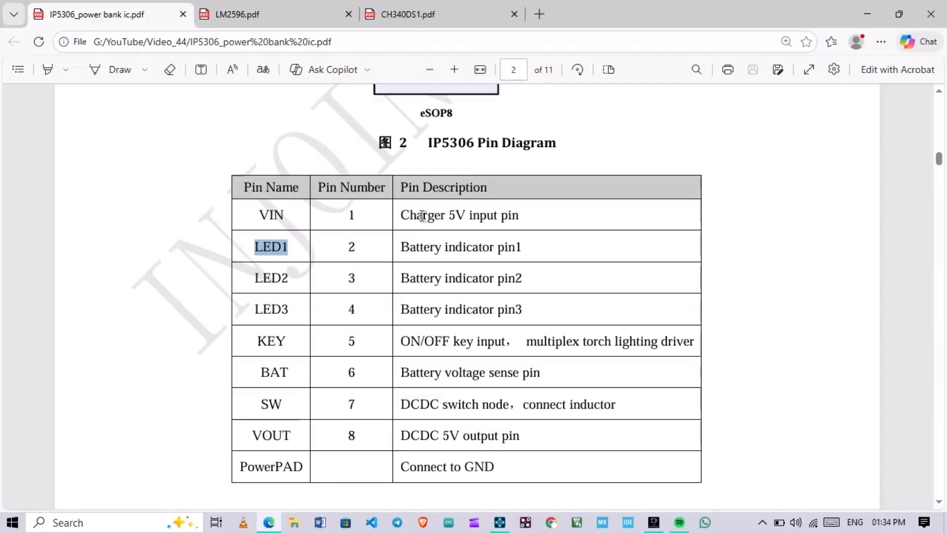
scroll(364, 328, down, 2)
click(412, 275)
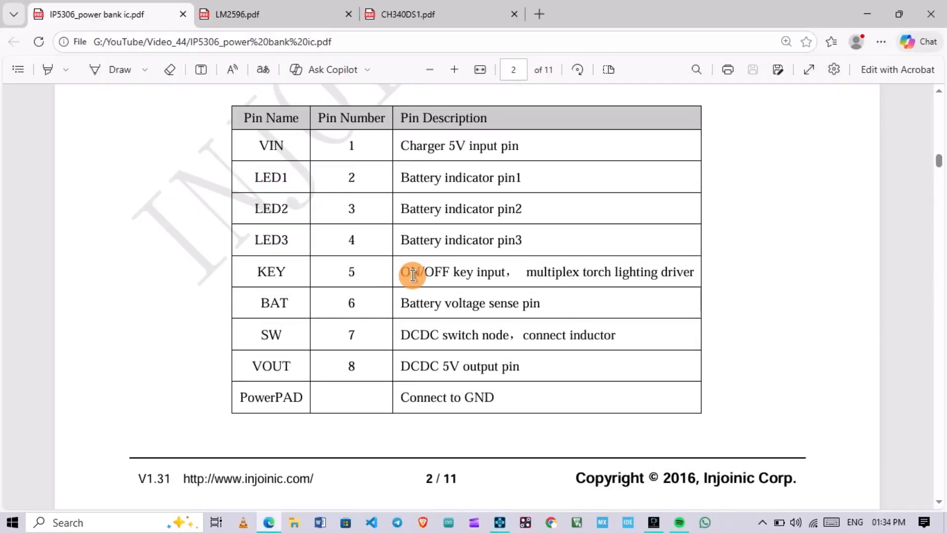
double_click(293, 300)
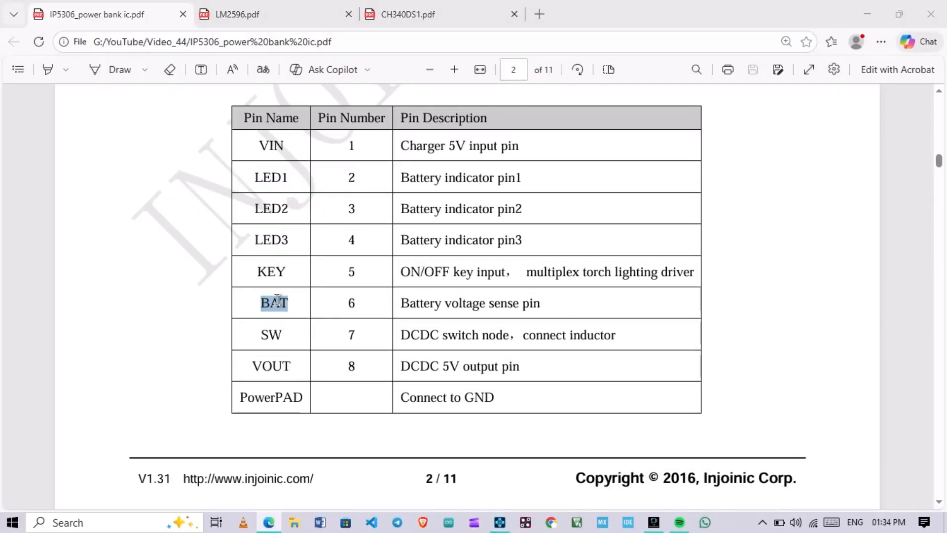
key(alt+Tab)
click(185, 262)
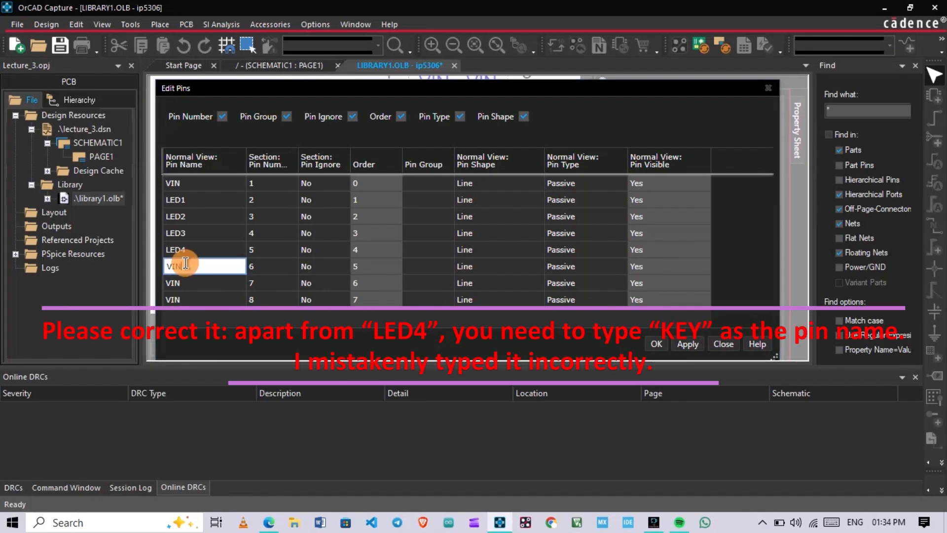
drag(185, 263, 163, 266)
Look up pin 7 in the datasheet's pin table and rename it as SW in the Edit Pins table
key(alt+Tab)
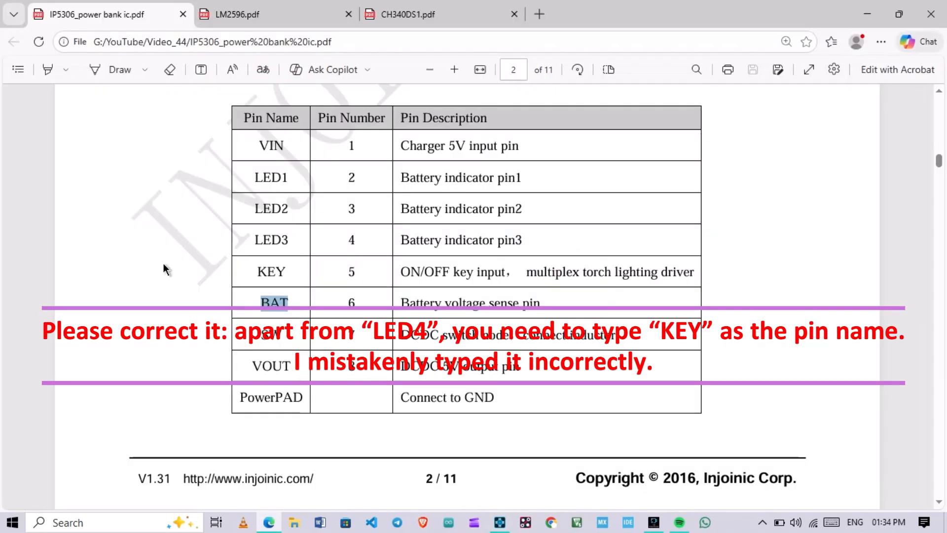
double_click(270, 335)
key(alt+Tab)
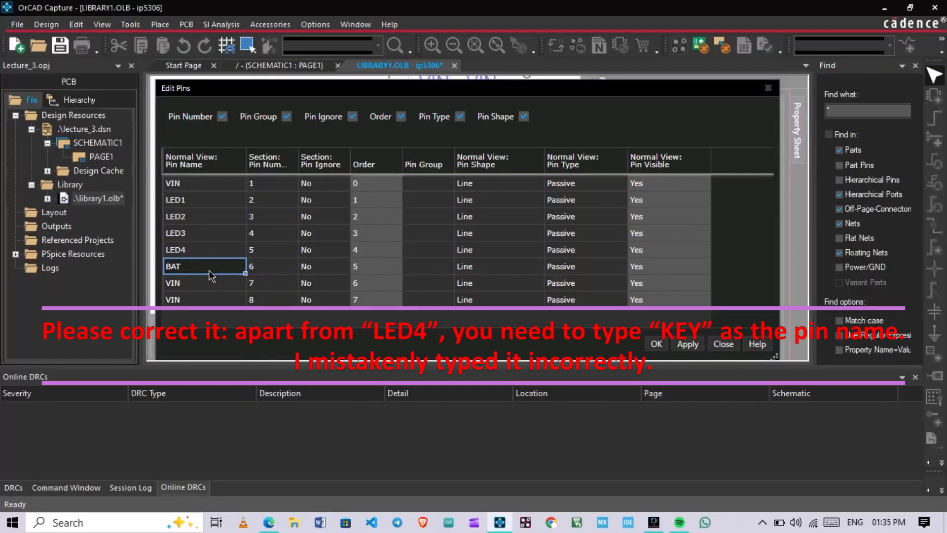
key(Down)
text(SW)
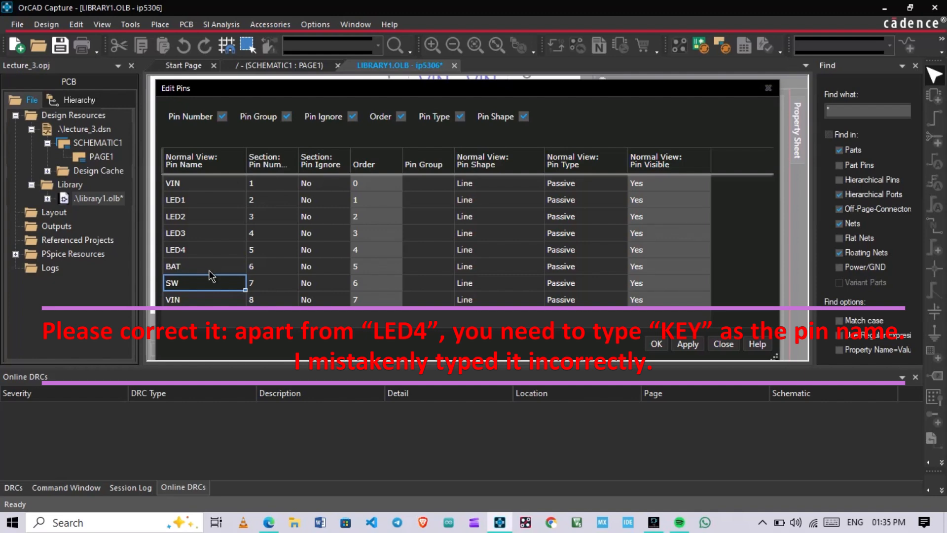
Copy VOUT from the datasheet's pin table into the name of pin 8 in the Edit Pins table
key(alt+Tab)
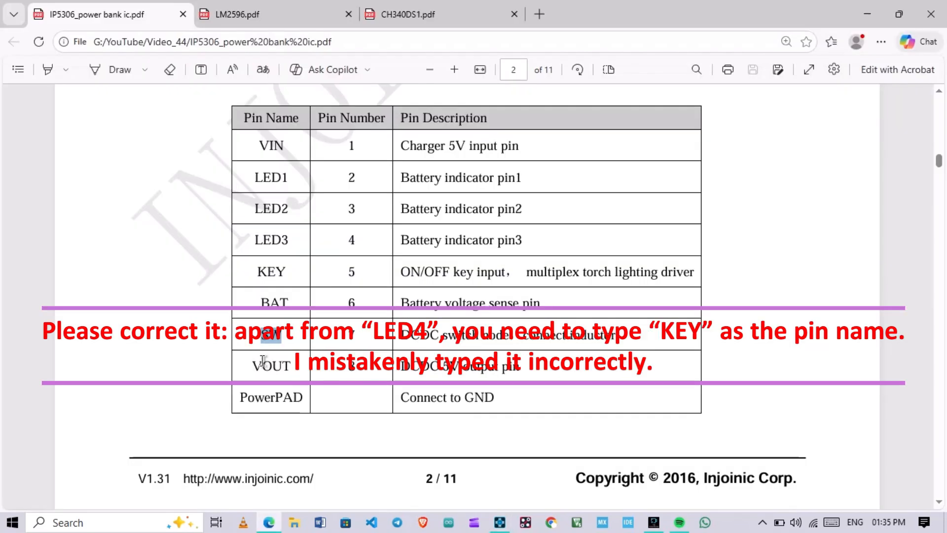
scroll(270, 366, down, 2)
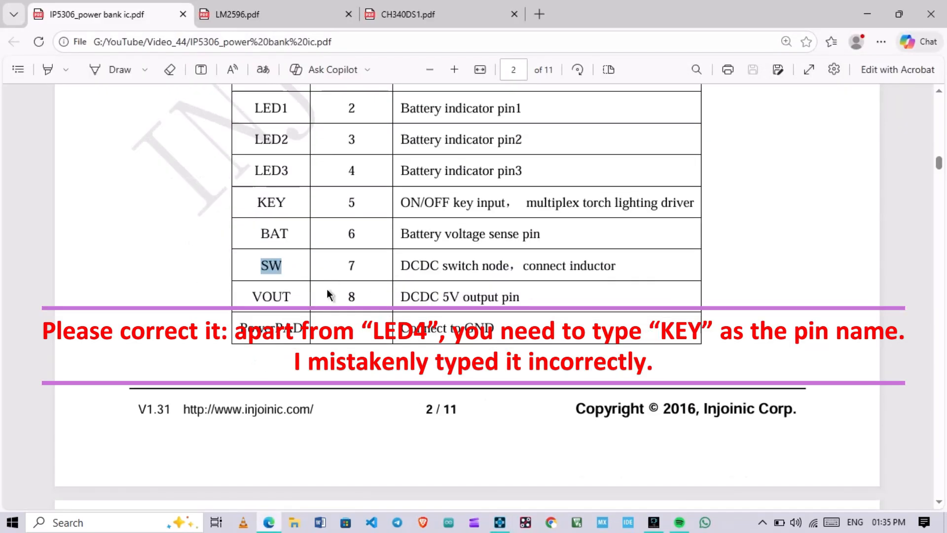
double_click(275, 296)
key(ctrl+c)
key(alt+Tab)
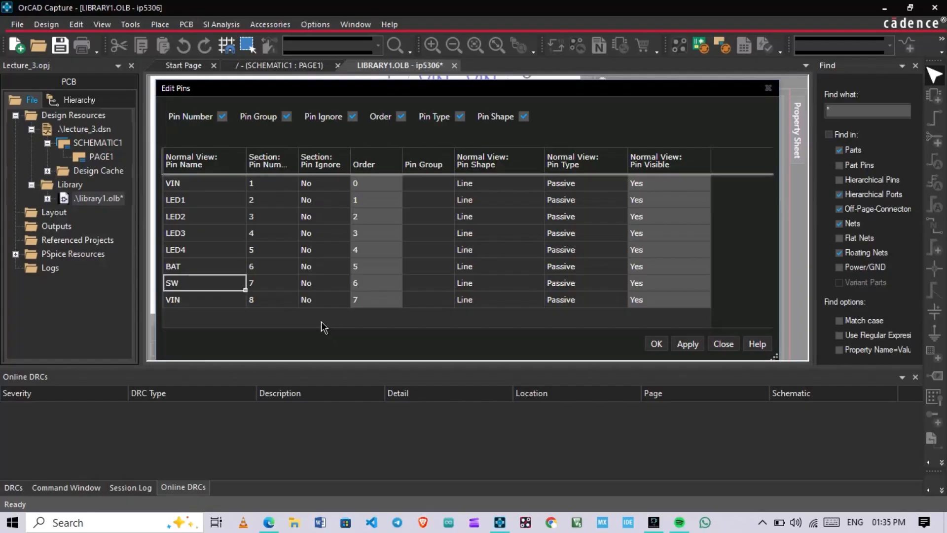
click(209, 271)
click(212, 286)
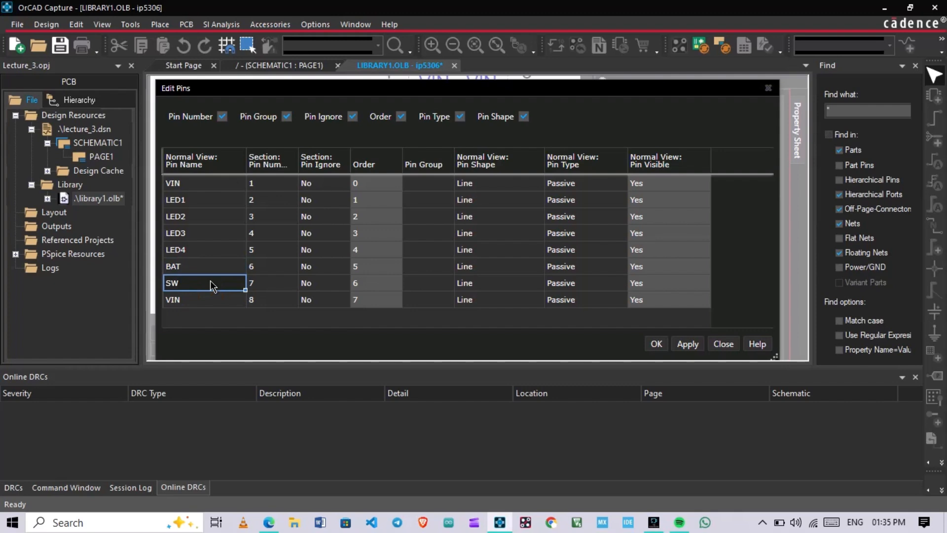
key(Down)
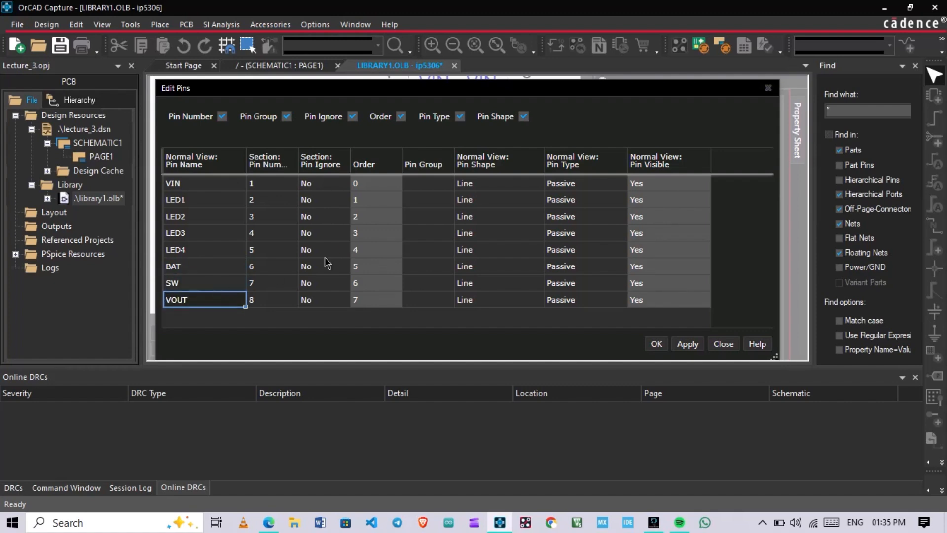
click(324, 256)
Compare the PowerPAD row of the datasheet's pin table with the IP5306 pin diagram
key(alt+Tab)
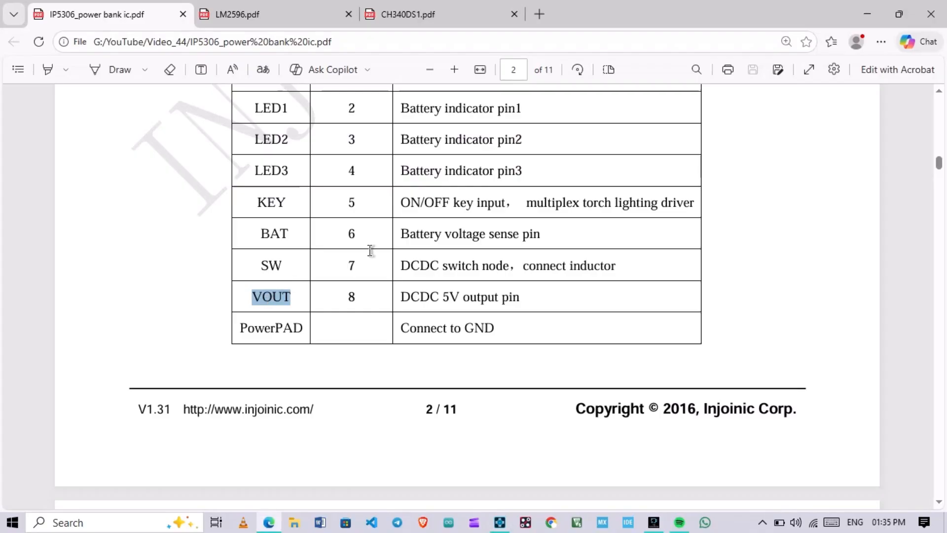
scroll(408, 267, up, 4)
drag(411, 310, 416, 308)
scroll(415, 307, down, 3)
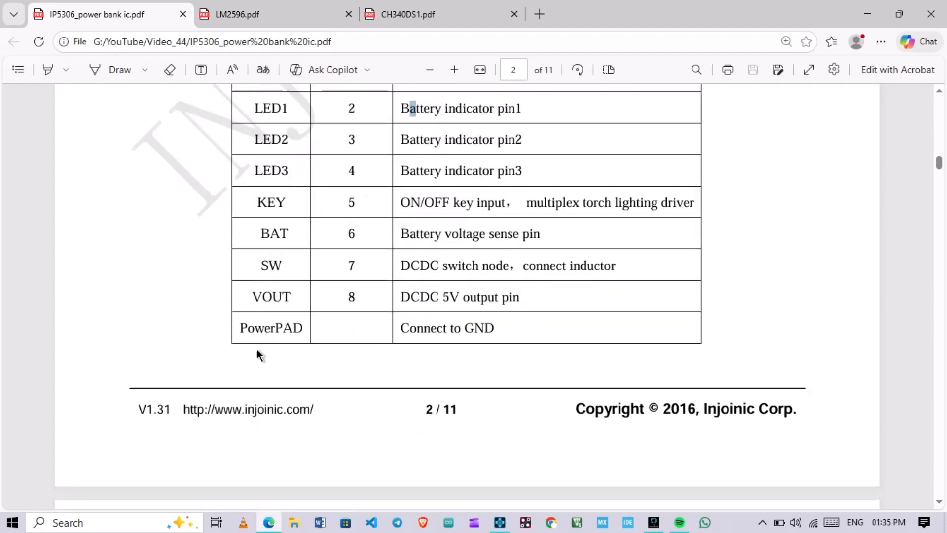
drag(241, 329, 294, 330)
click(318, 361)
scroll(398, 300, up, 6)
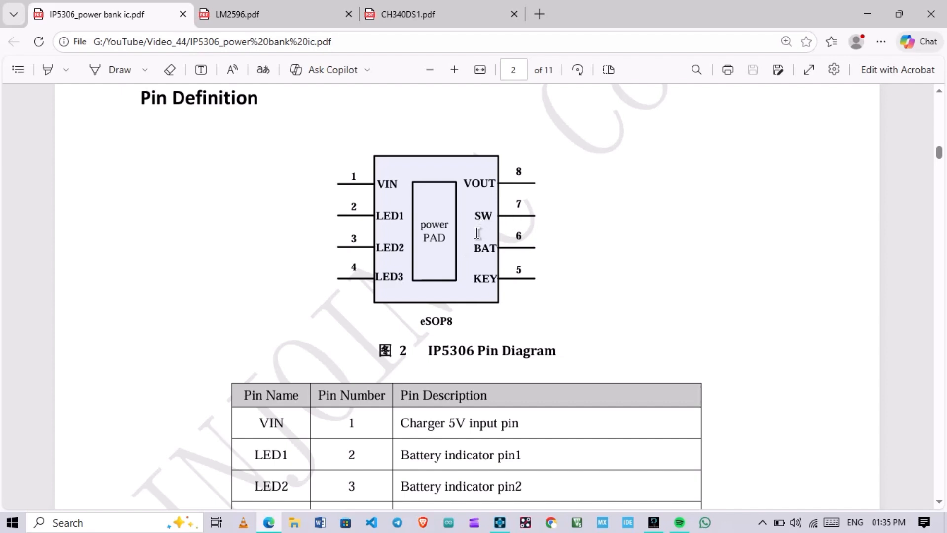
scroll(473, 231, down, 4)
click(430, 140)
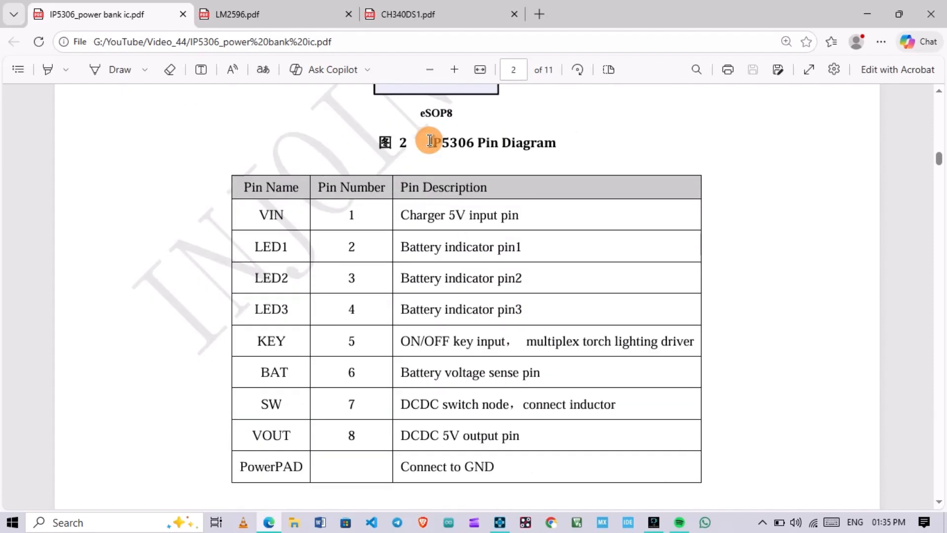
drag(429, 141, 611, 124)
click(589, 270)
scroll(546, 272, down, 1)
scroll(546, 271, down, 1)
Check in the datasheet where the power pad at the centre of the IP5306 package has to be connected
scroll(523, 245, up, 6)
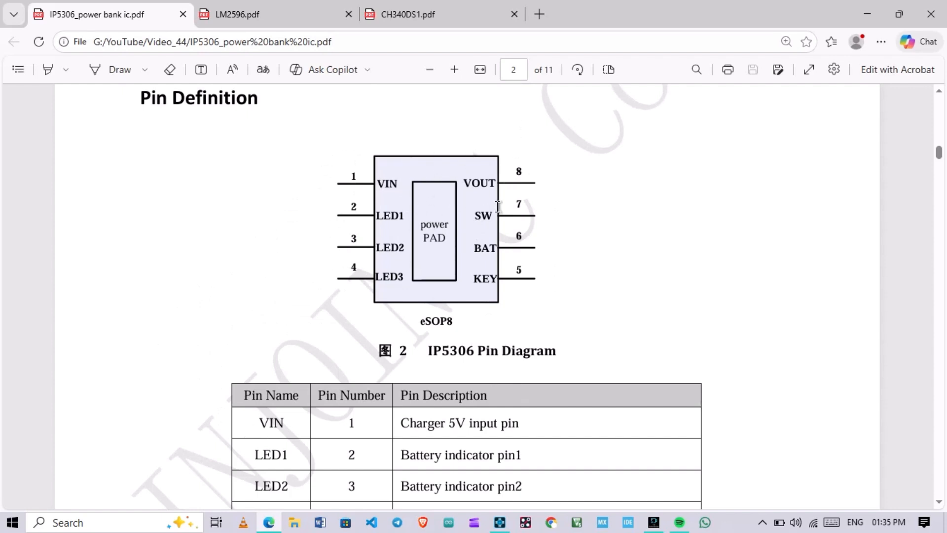
scroll(498, 207, down, 3)
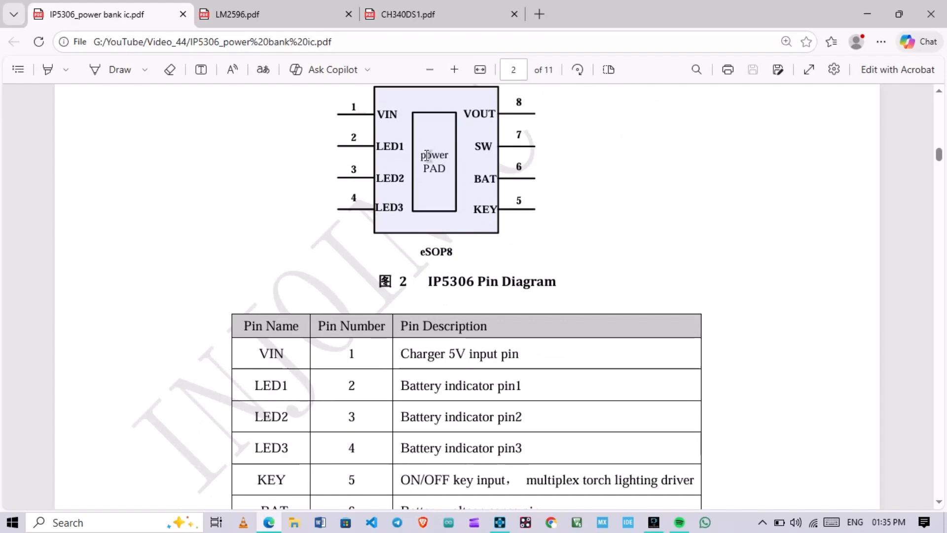
click(427, 155)
scroll(441, 212, down, 8)
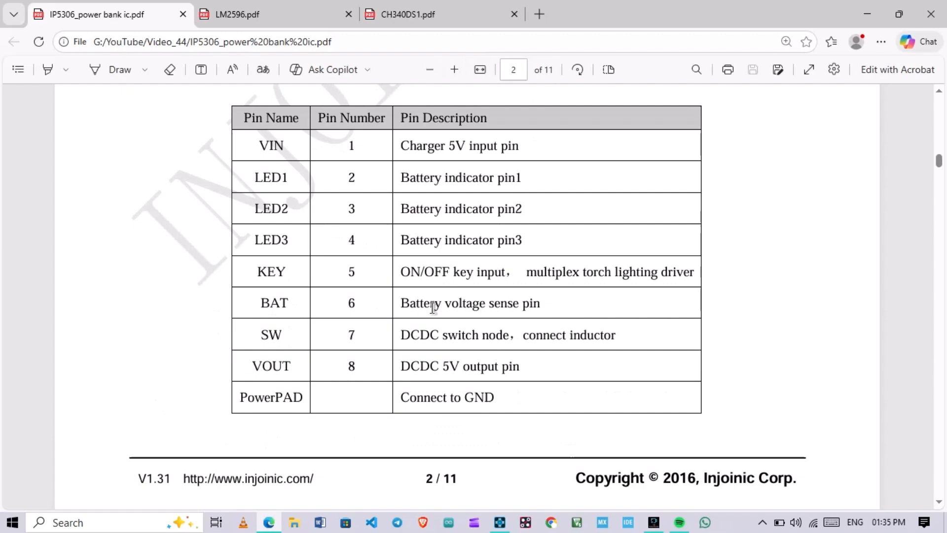
scroll(433, 307, down, 5)
drag(397, 258, 506, 258)
click(840, 110)
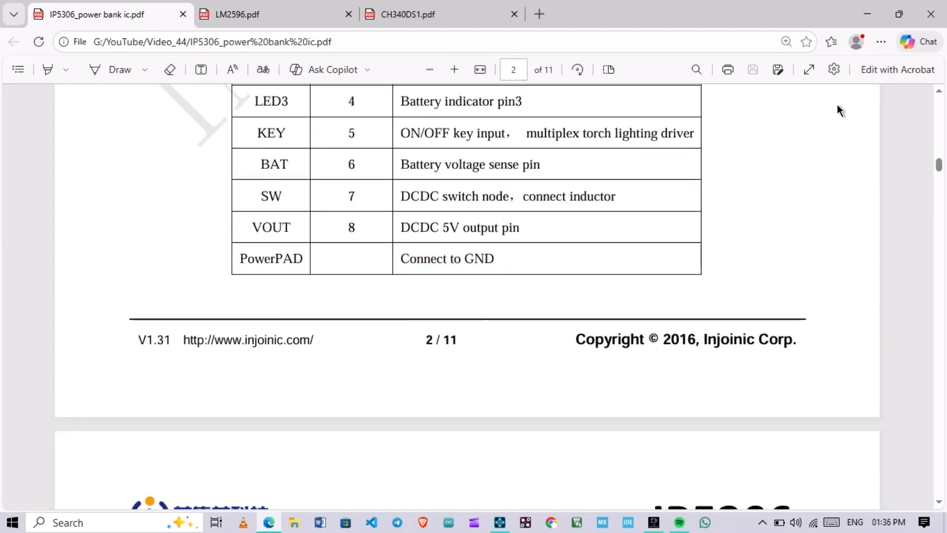
scroll(482, 217, up, 7)
scroll(267, 269, down, 4)
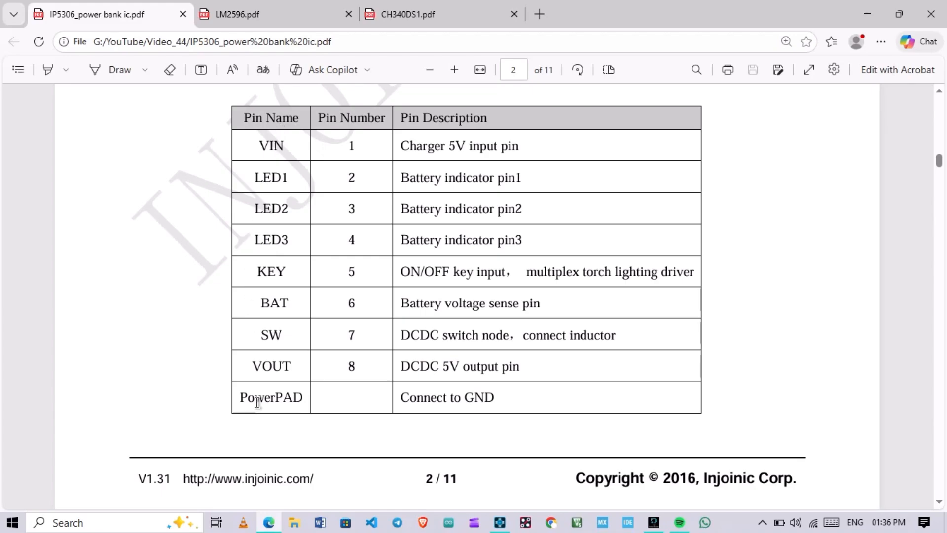
Return to OrCAD Capture, apply the edited pin names to the part and collapse the Property Sheet
key(alt+Tab)
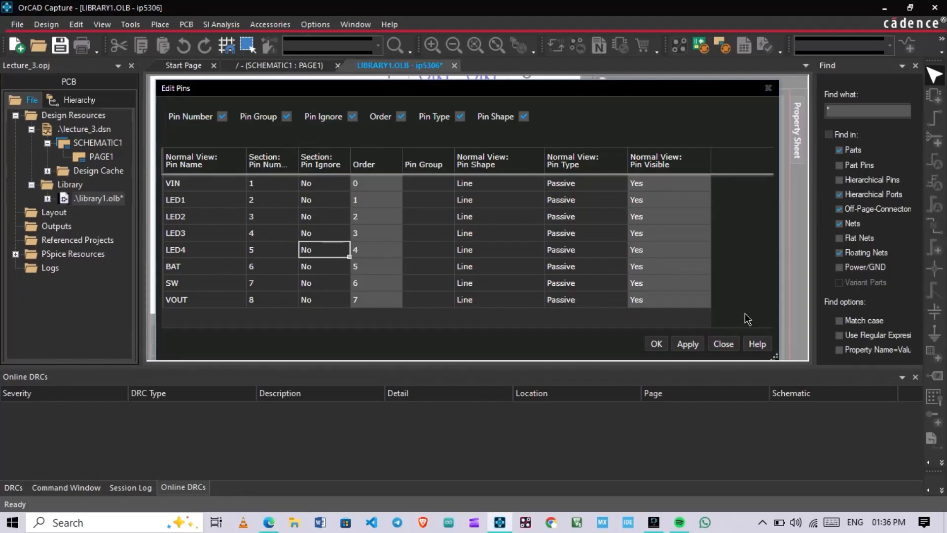
click(691, 347)
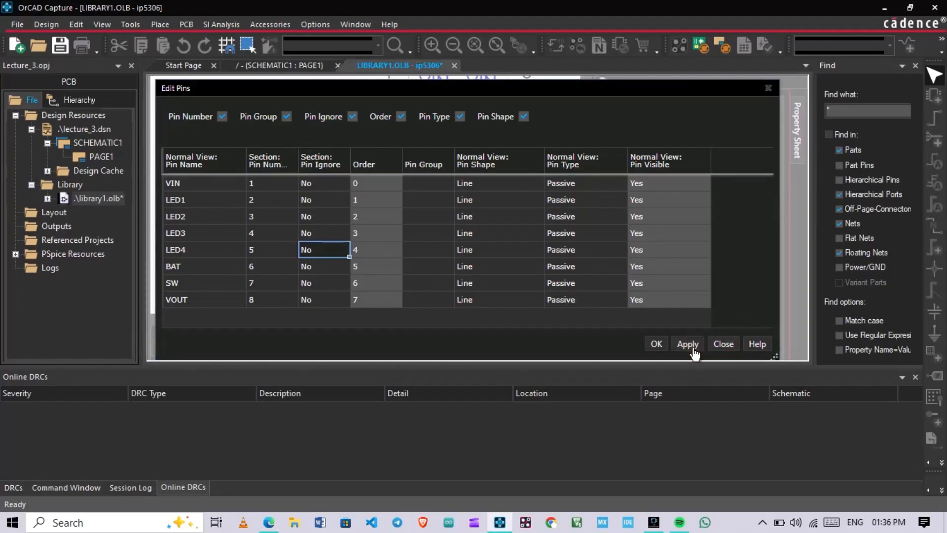
click(659, 343)
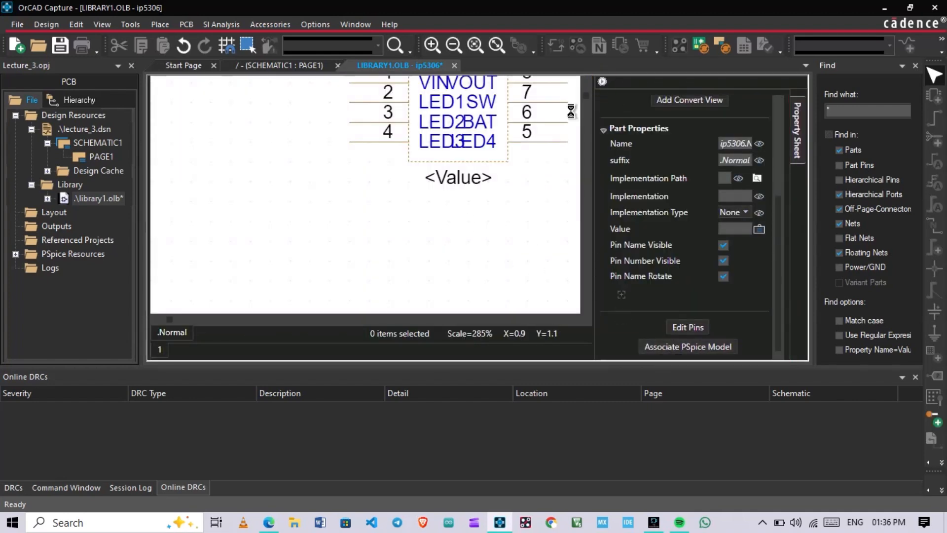
click(601, 81)
scroll(442, 206, up, 1)
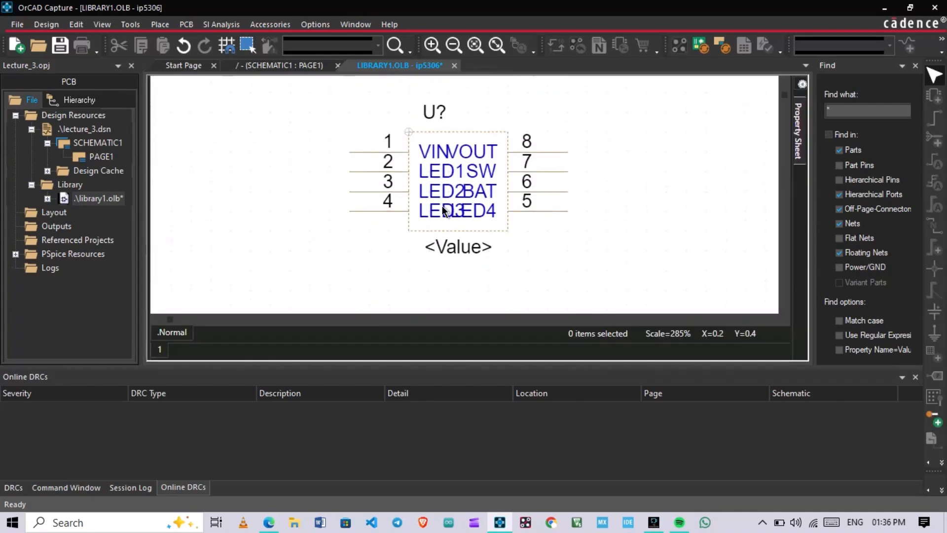
Widen the symbol body to the right by two grid steps so the left and right pin names stand clear of each other
click(510, 140)
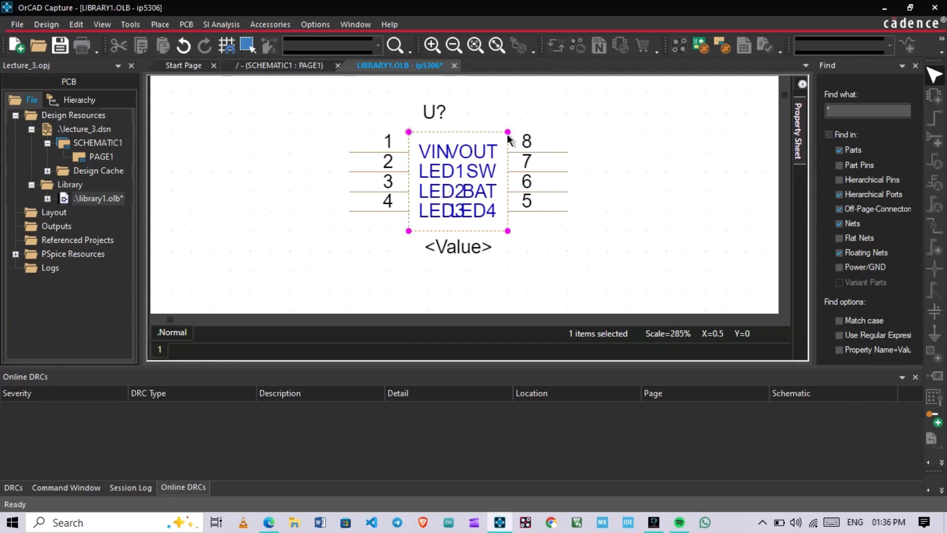
drag(508, 132, 527, 131)
click(537, 140)
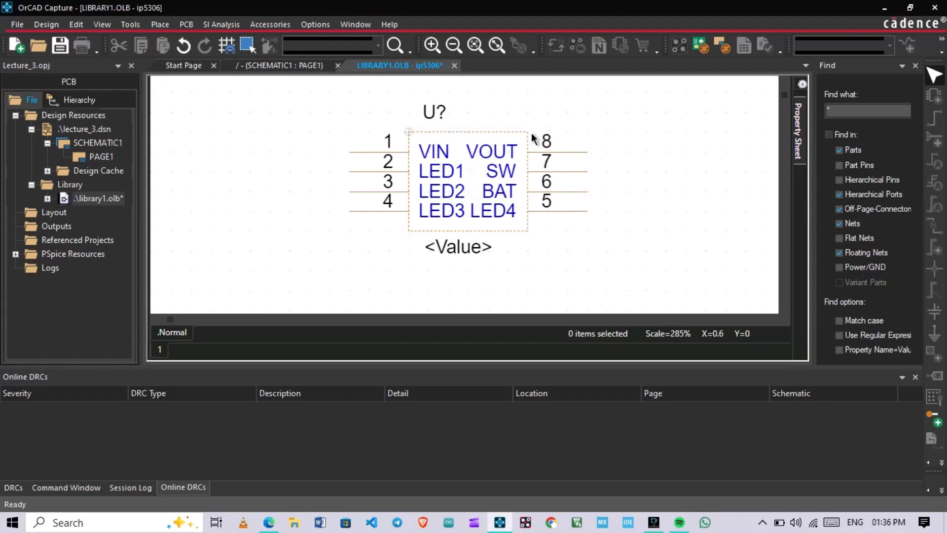
click(527, 135)
drag(534, 132, 548, 132)
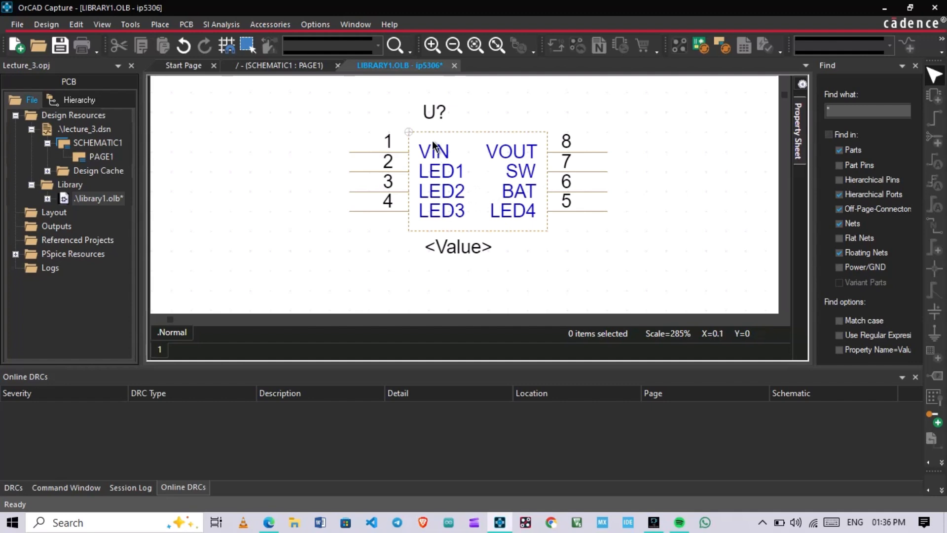
click(655, 130)
ctrl+scroll(463, 174, down, 1)
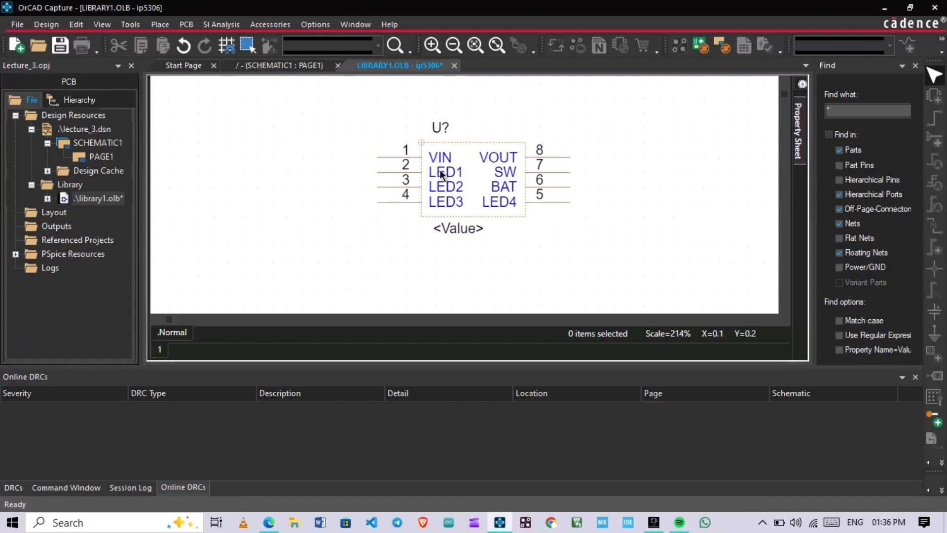
ctrl+scroll(434, 168, up, 1)
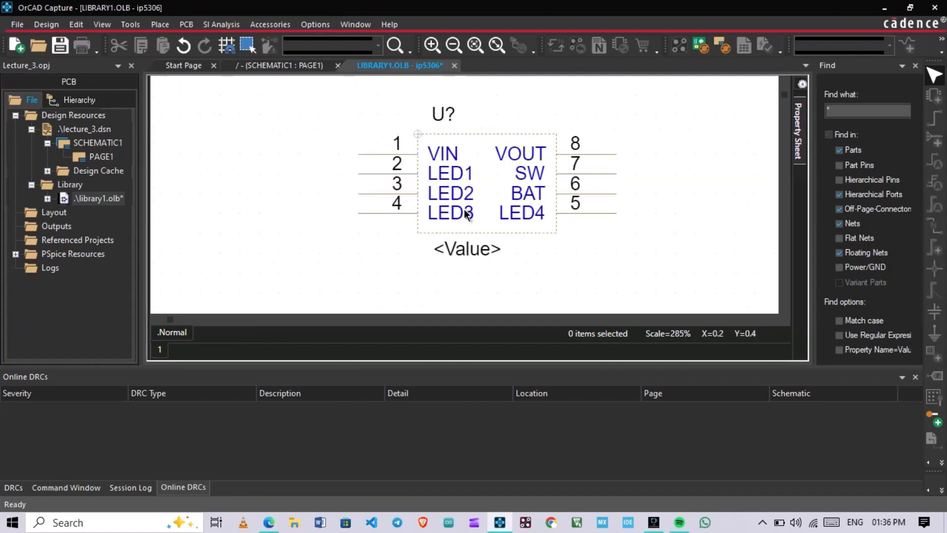
scroll(446, 220, up, 1)
scroll(451, 216, down, 1)
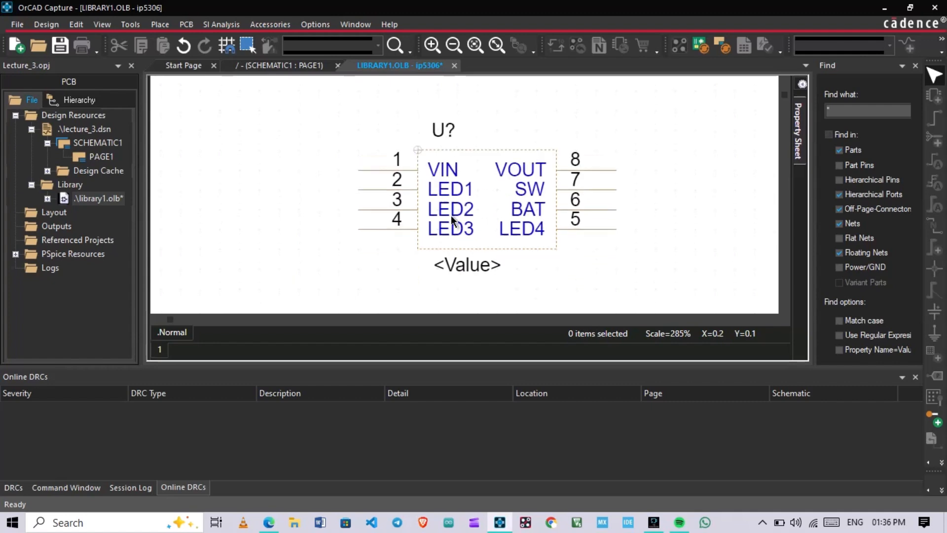
ctrl+scroll(425, 190, up, 1)
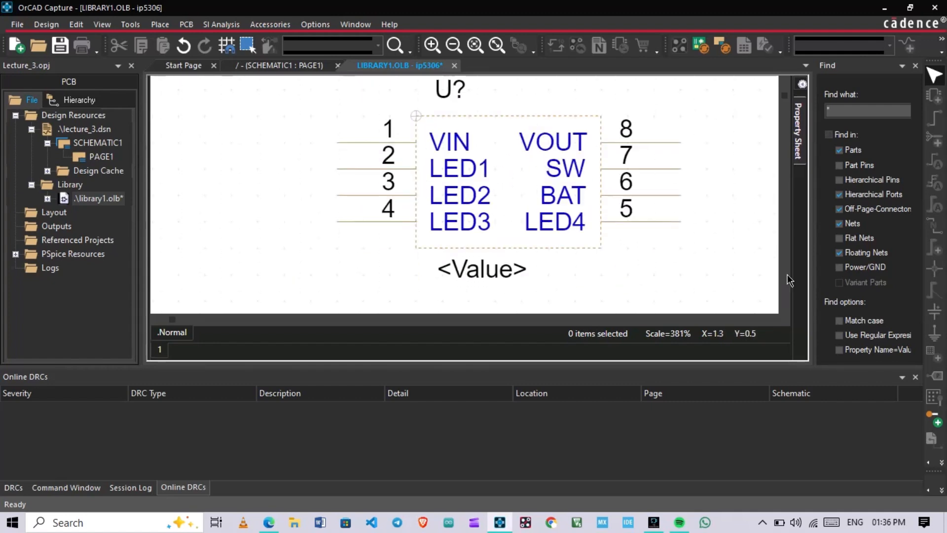
Draw the solid outline of the IP5306 symbol with the Line tool along all four edges of the dashed body border
click(942, 466)
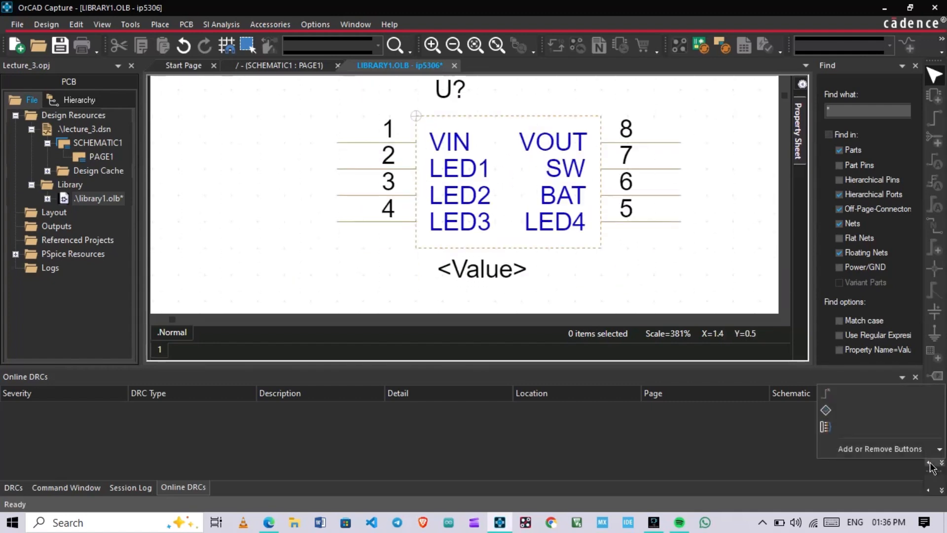
click(942, 488)
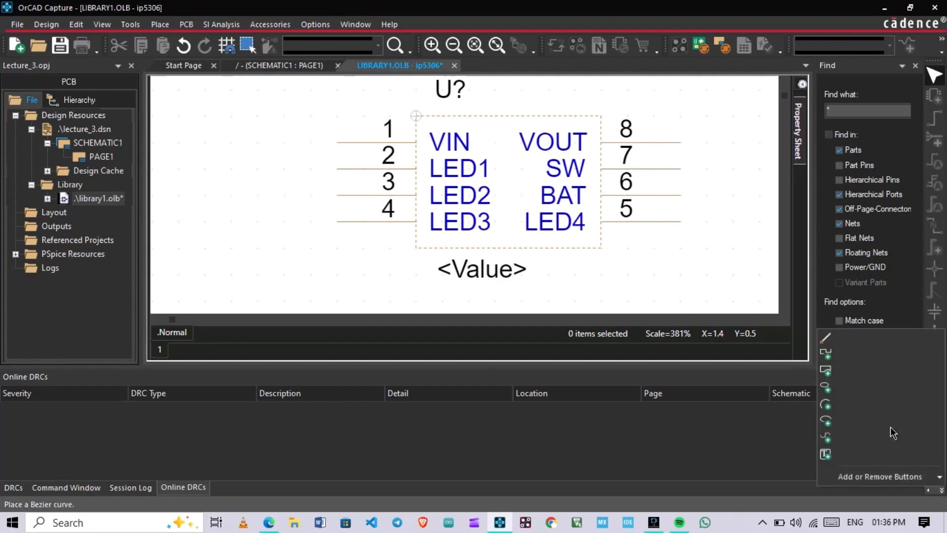
click(835, 337)
ctrl+scroll(418, 116, up, 1)
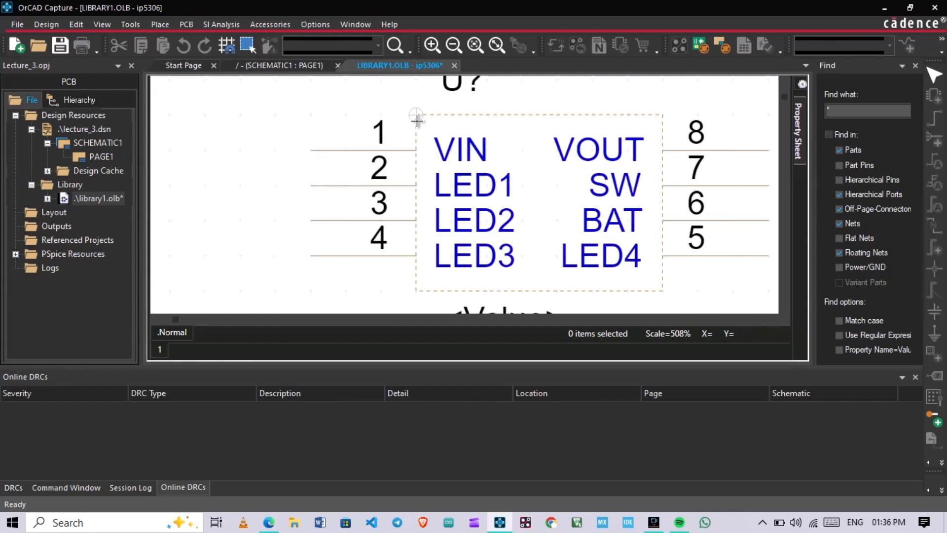
click(415, 116)
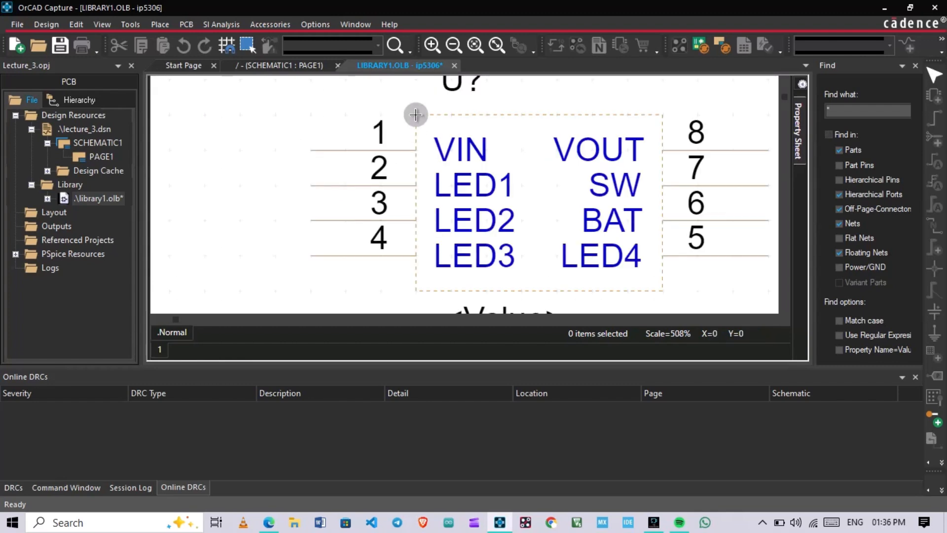
click(416, 114)
mouse_move(416, 115)
mouse_down()
mouse_move(670, 115)
mouse_move(661, 114)
mouse_move(661, 290)
mouse_move(414, 290)
mouse_move(417, 118)
mouse_up()
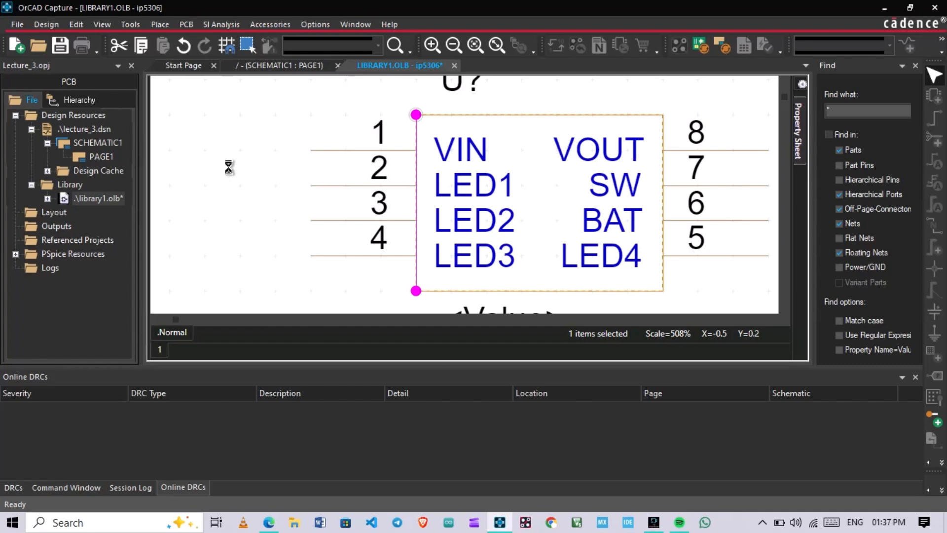
ctrl+scroll(229, 167, down, 1)
click(603, 135)
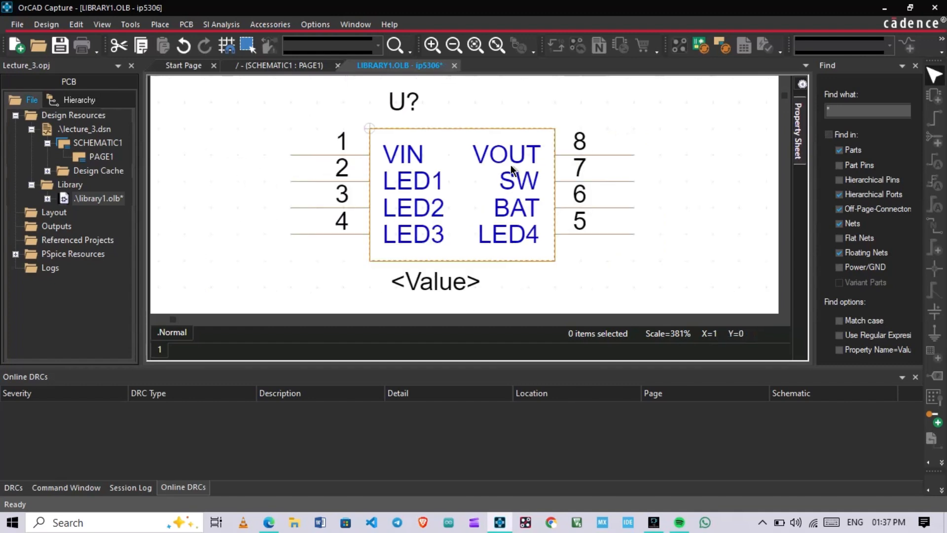
Save the library1.olb library with the finished IP5306 part
ctrl+scroll(482, 161, down, 1)
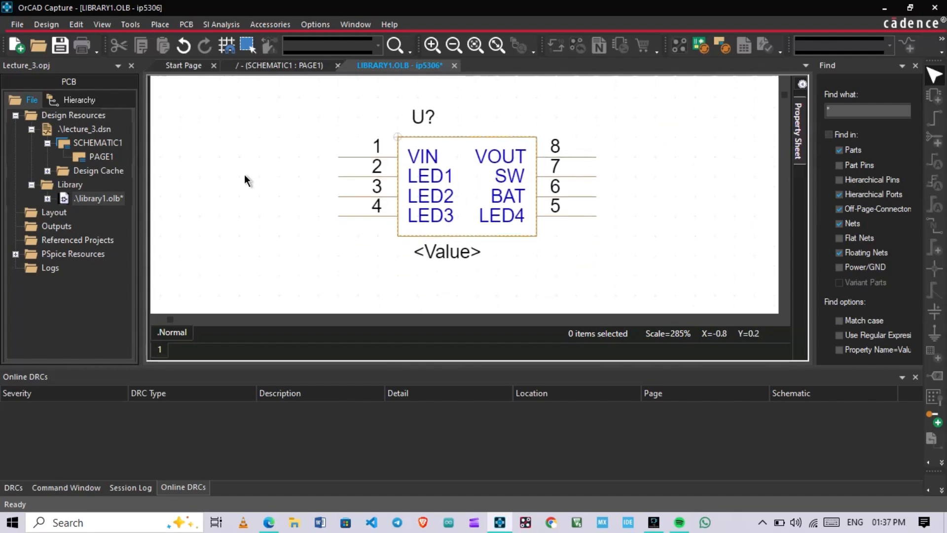
right_click(106, 205)
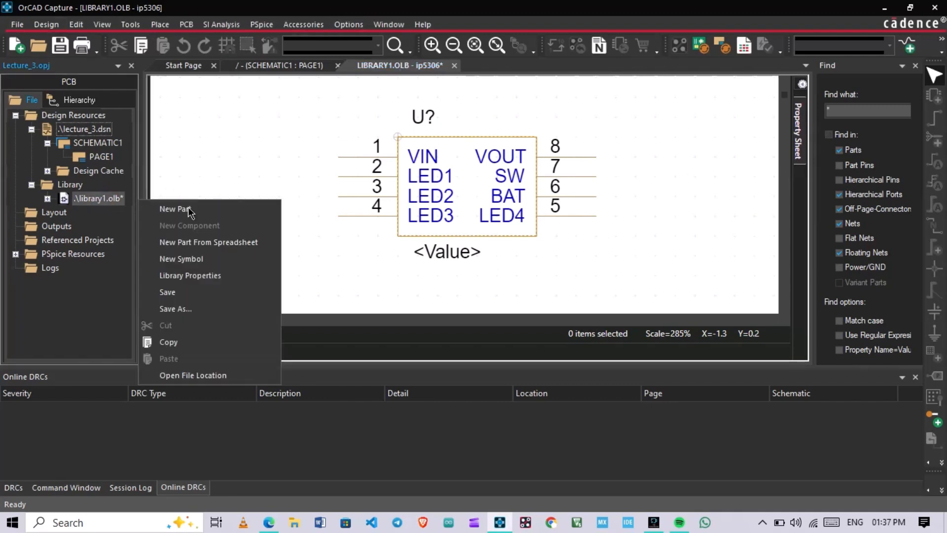
click(167, 292)
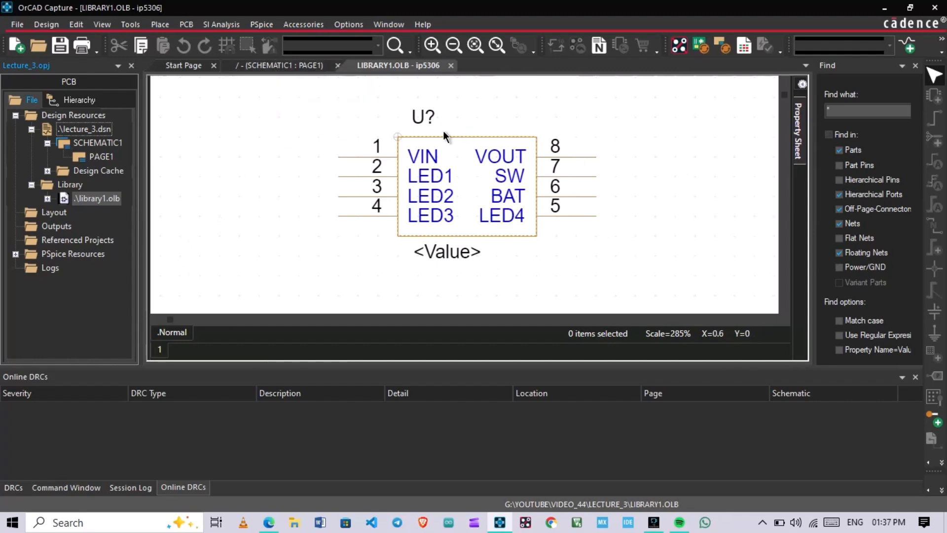
Switch to PAGE1 of SCHEMATIC1, start the Place Part command and widen its pane to reveal the library controls
click(291, 67)
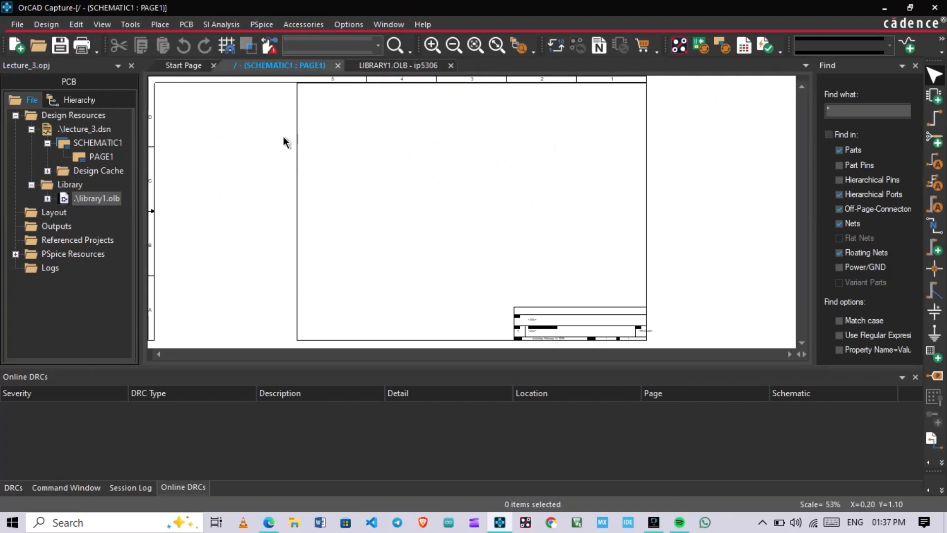
click(526, 178)
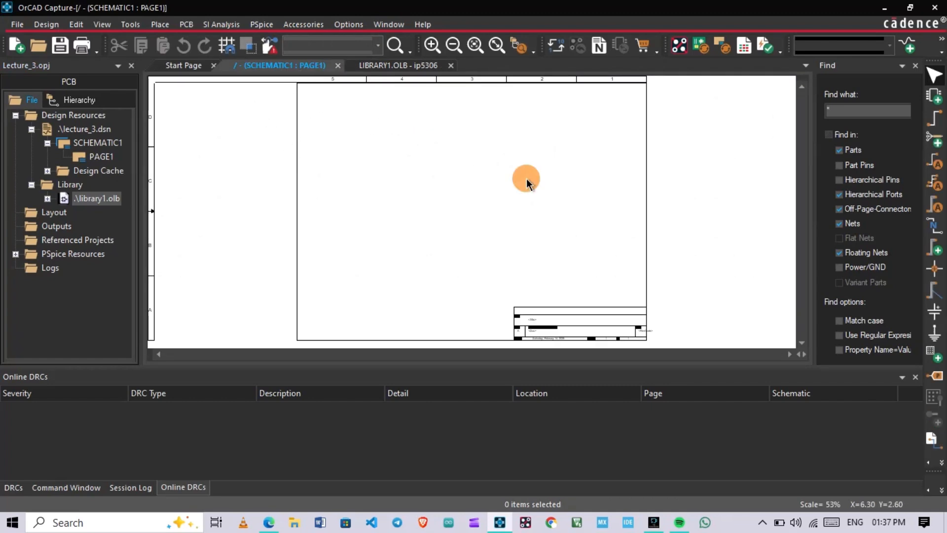
click(938, 101)
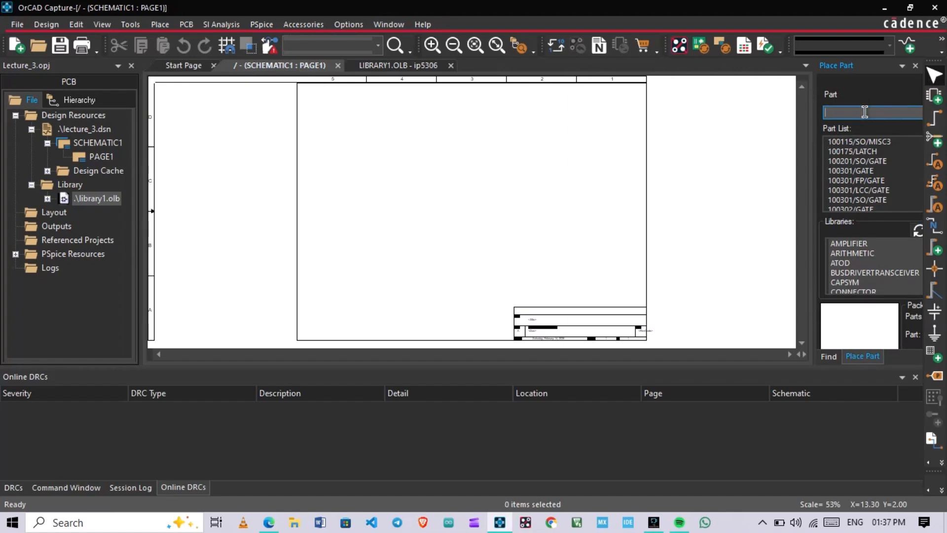
drag(816, 225, 757, 217)
Start adding a library to the part placement list and browse to the New Volume (G:) drive
click(881, 230)
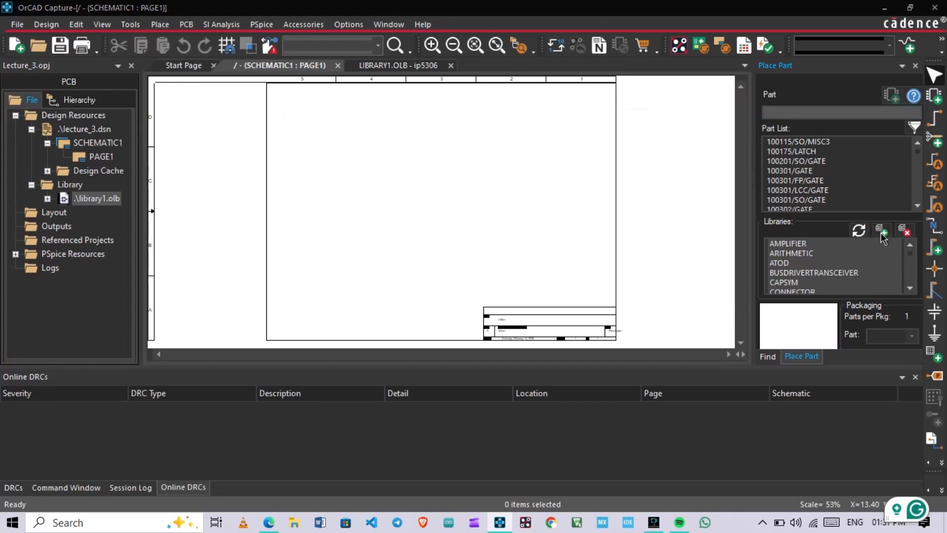
click(314, 301)
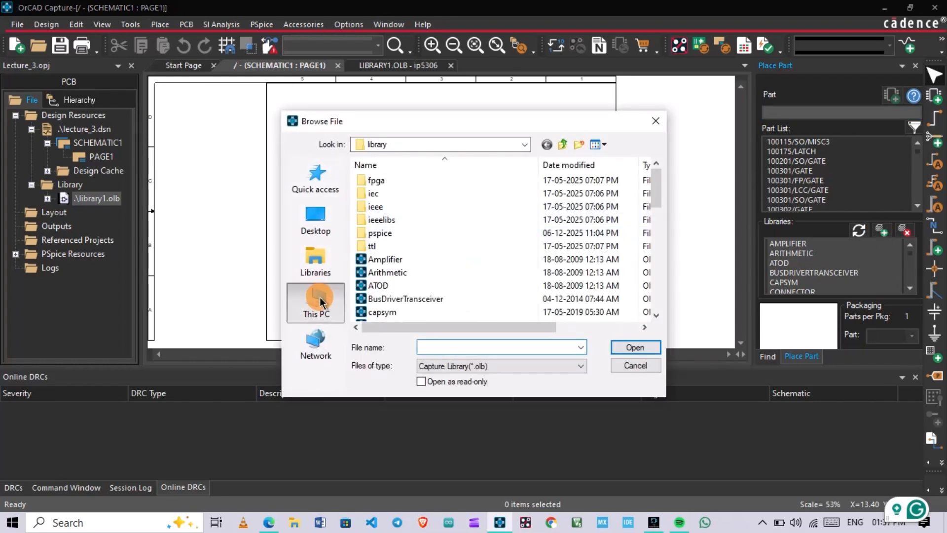
scroll(423, 198, down, 5)
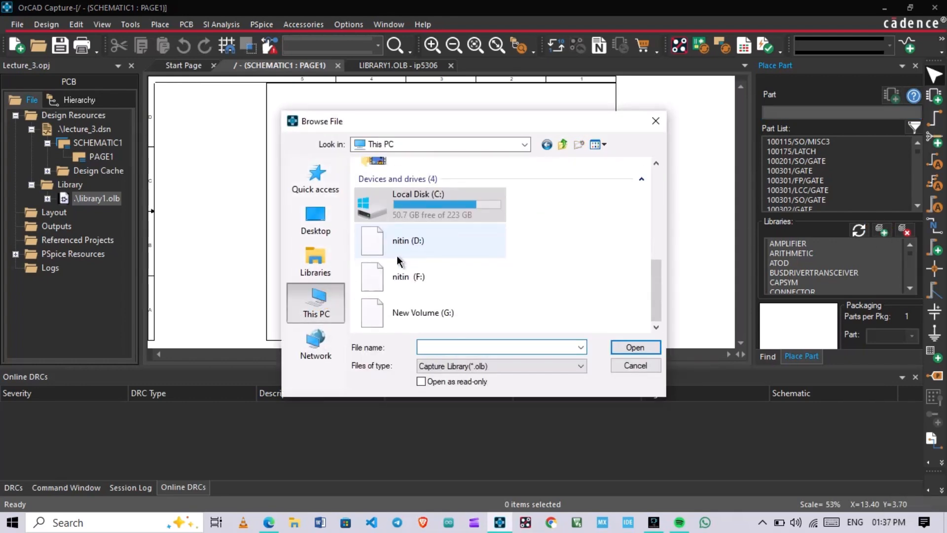
click(446, 311)
click(553, 279)
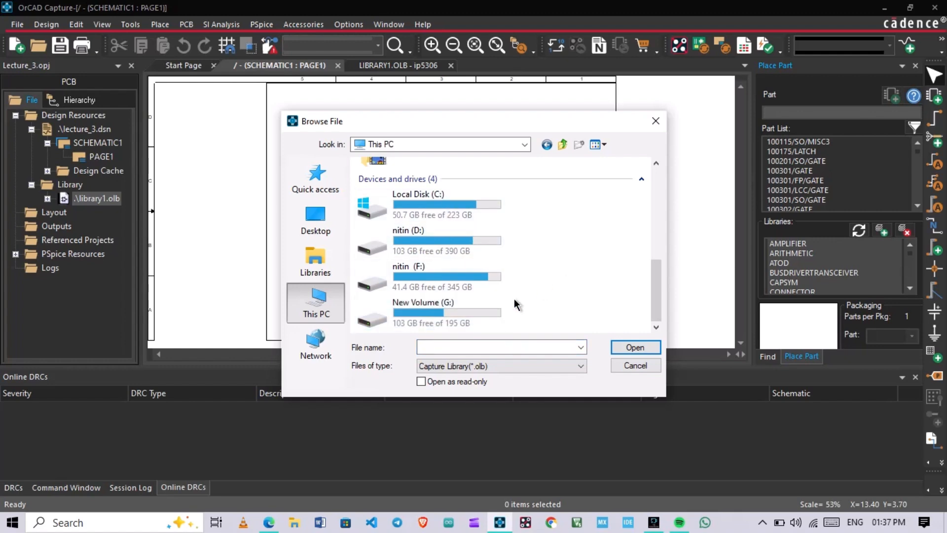
click(471, 309)
double_click(449, 312)
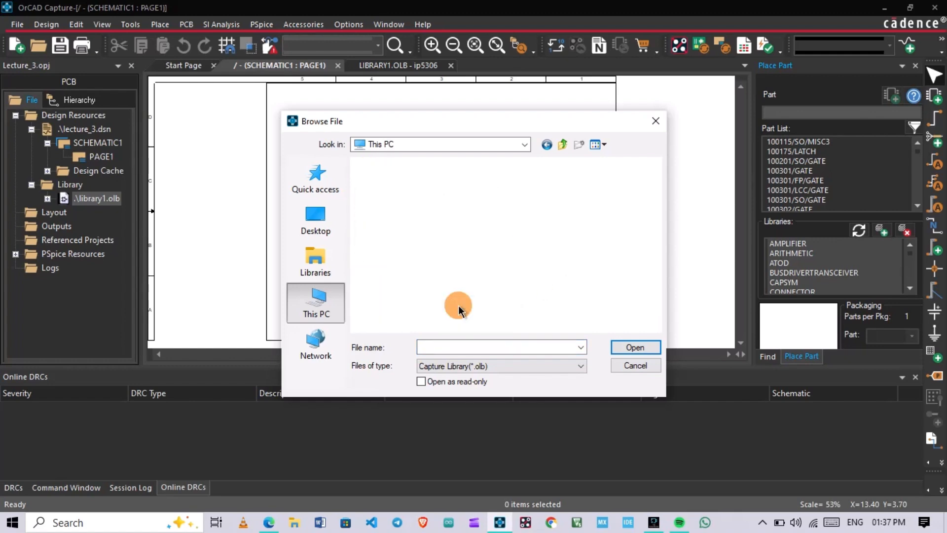
Add the LIBRARY1 library from the YouTube\Video_44\Lecture_3 folder to the available part libraries
scroll(439, 228, down, 1)
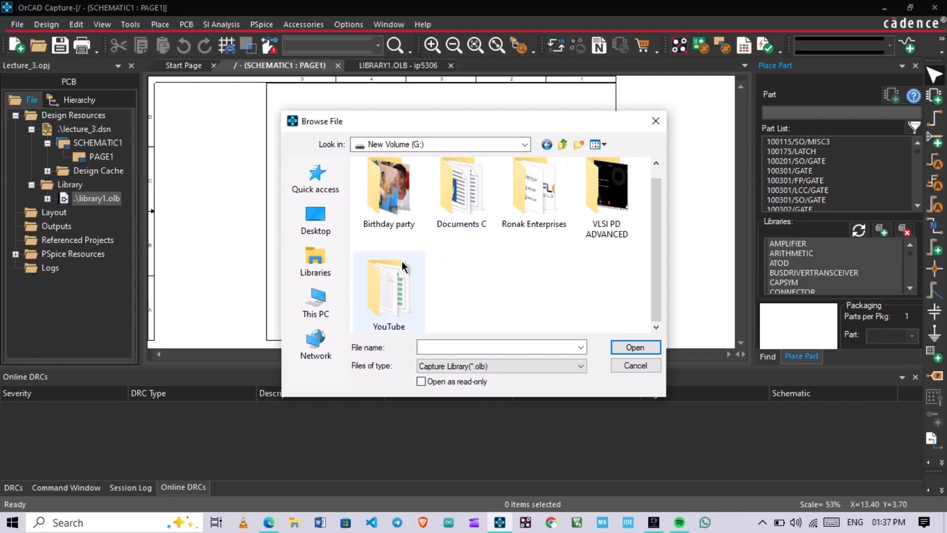
double_click(390, 296)
double_click(423, 254)
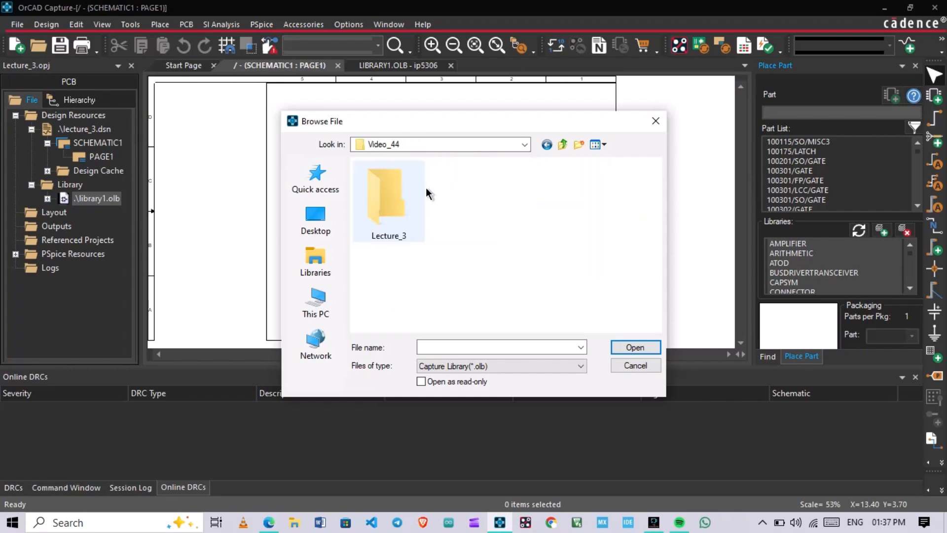
click(400, 210)
double_click(400, 209)
click(387, 195)
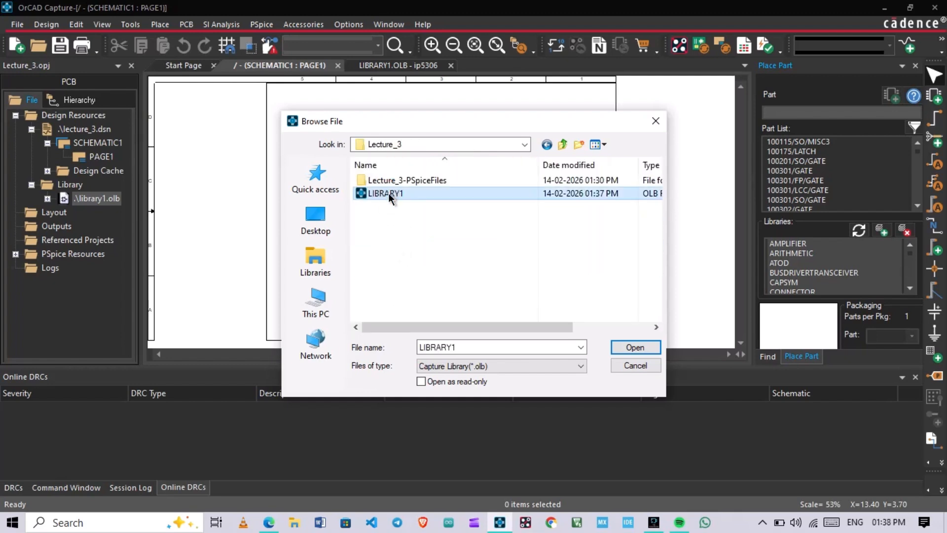
click(632, 346)
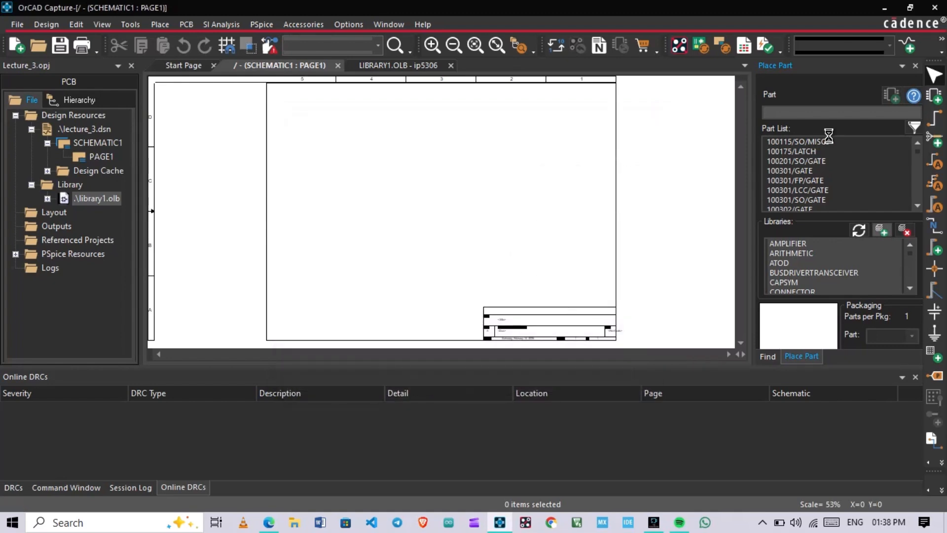
Place one ip5306 part from LIBRARY1 in the upper middle of the schematic page, at about X=4.10, Y=1.30, and view it up close
click(778, 142)
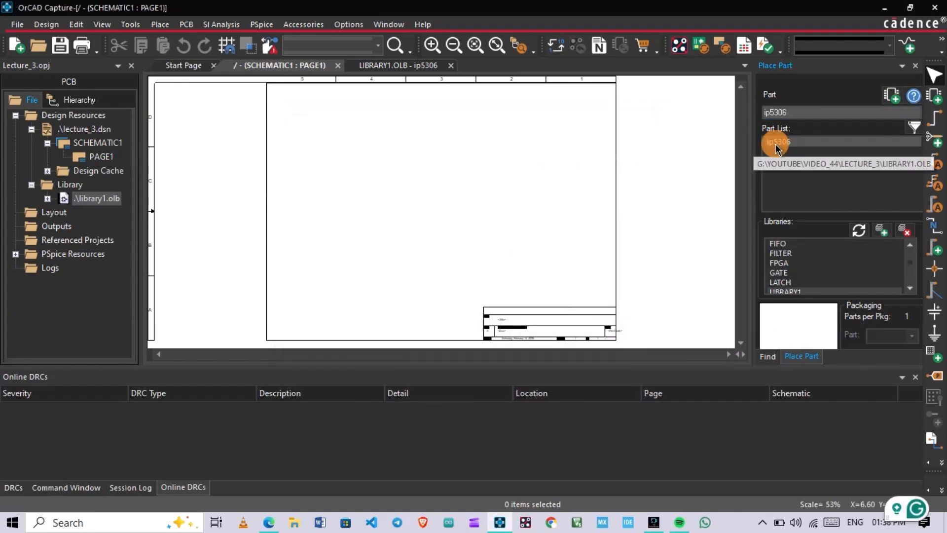
key(Return)
click(416, 129)
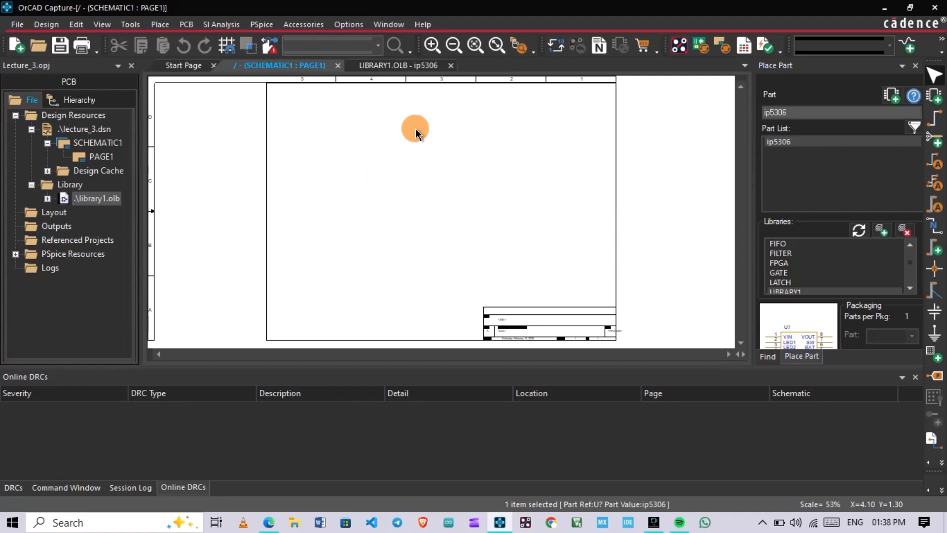
ctrl+scroll(425, 160, up, 3)
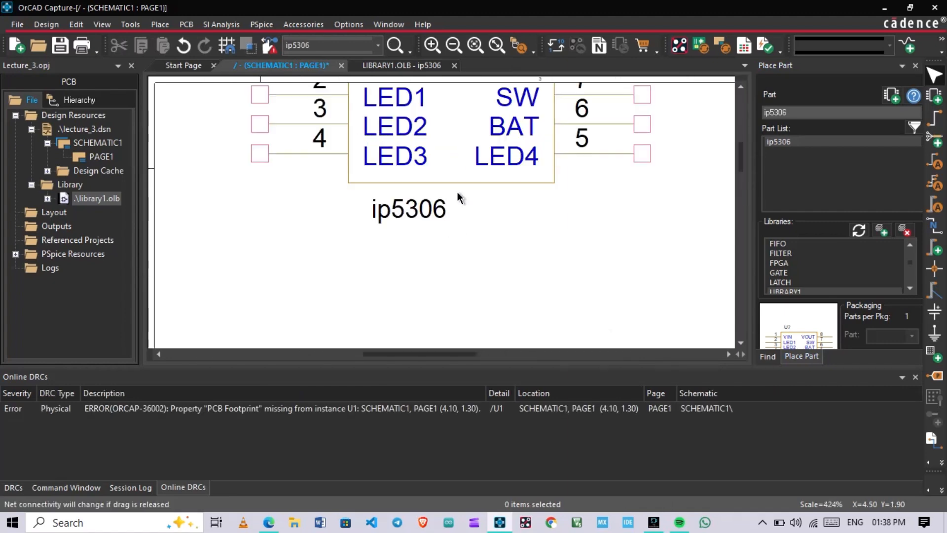